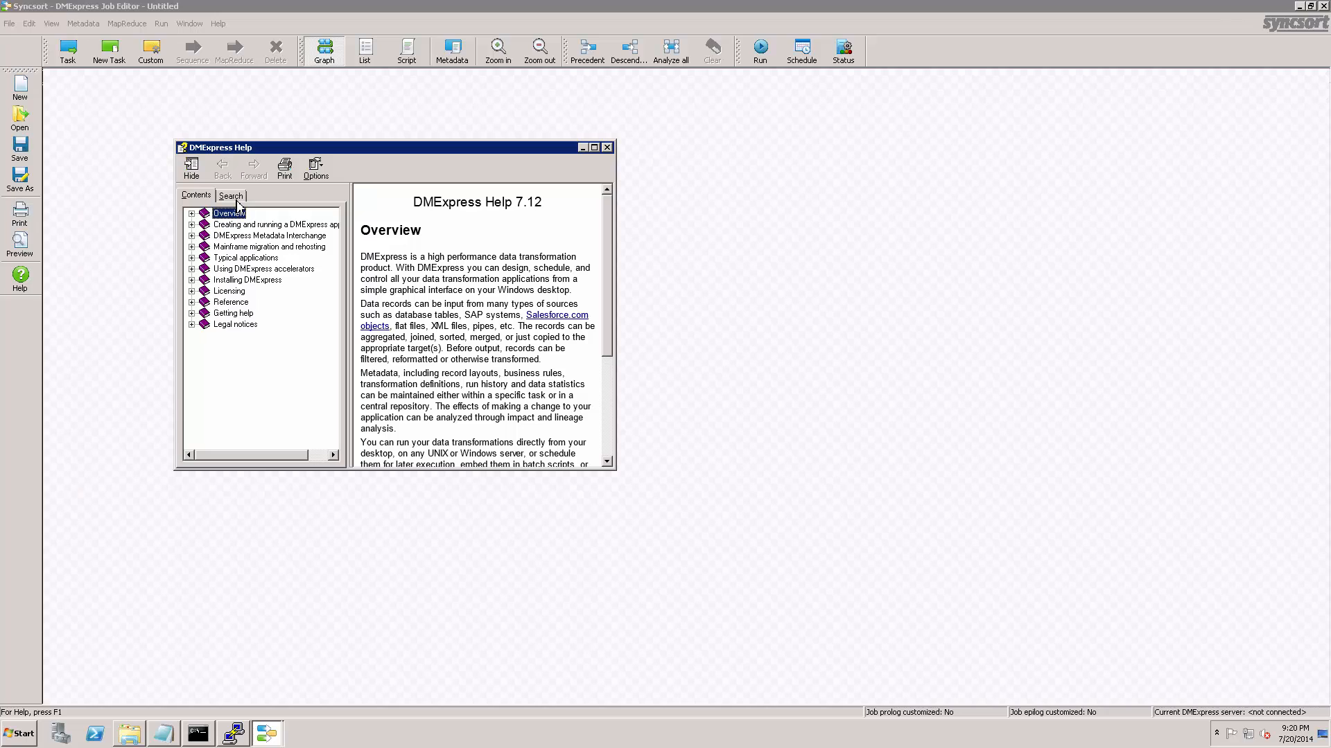
- Search the help for "hadoop" and read the environment variables section of the Running DMX-h ETL Jobs topic
click(239, 201)
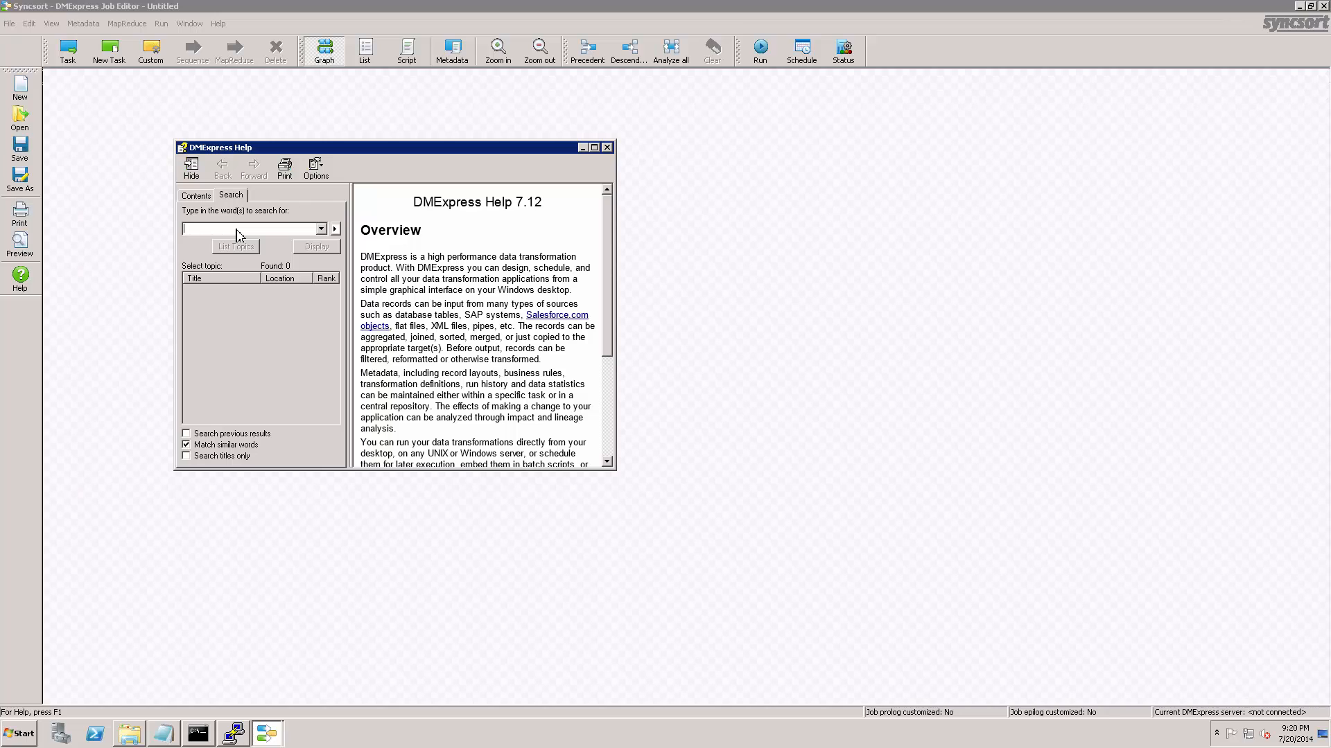
text(hadoop)
key(Return)
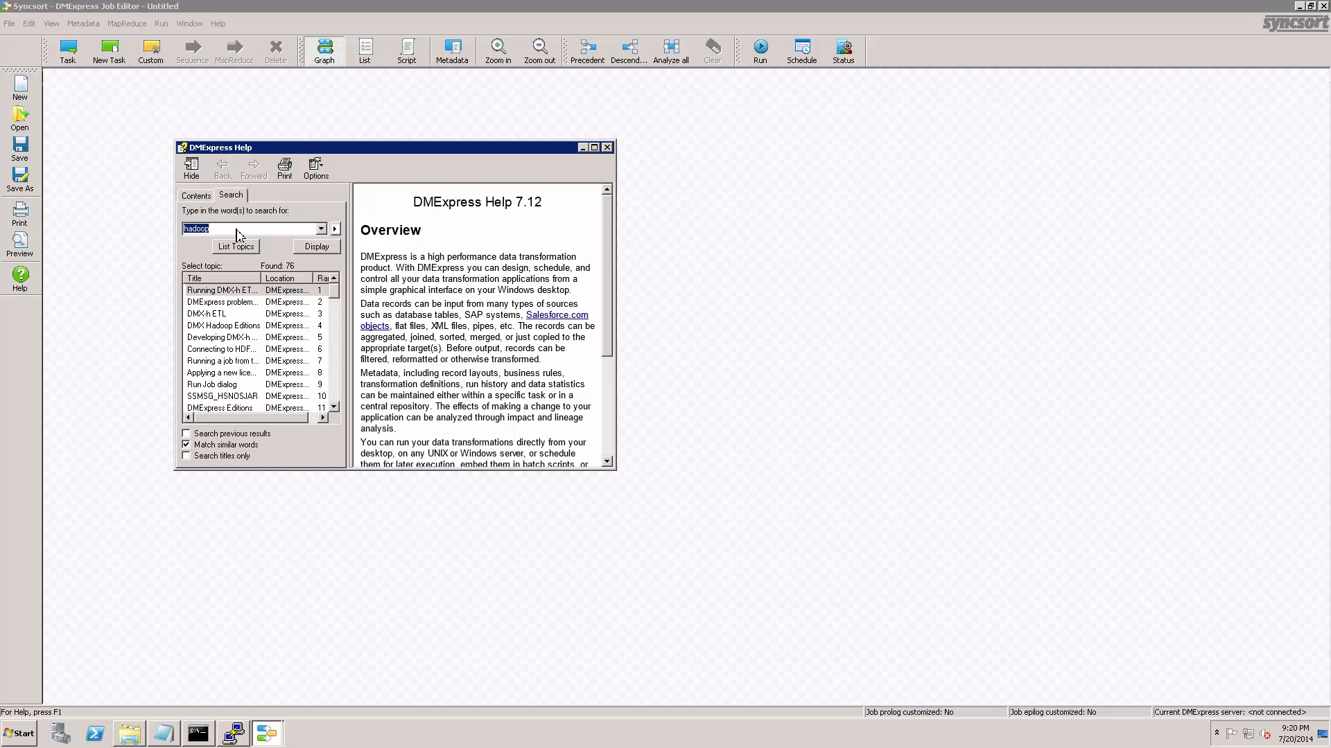
double_click(248, 291)
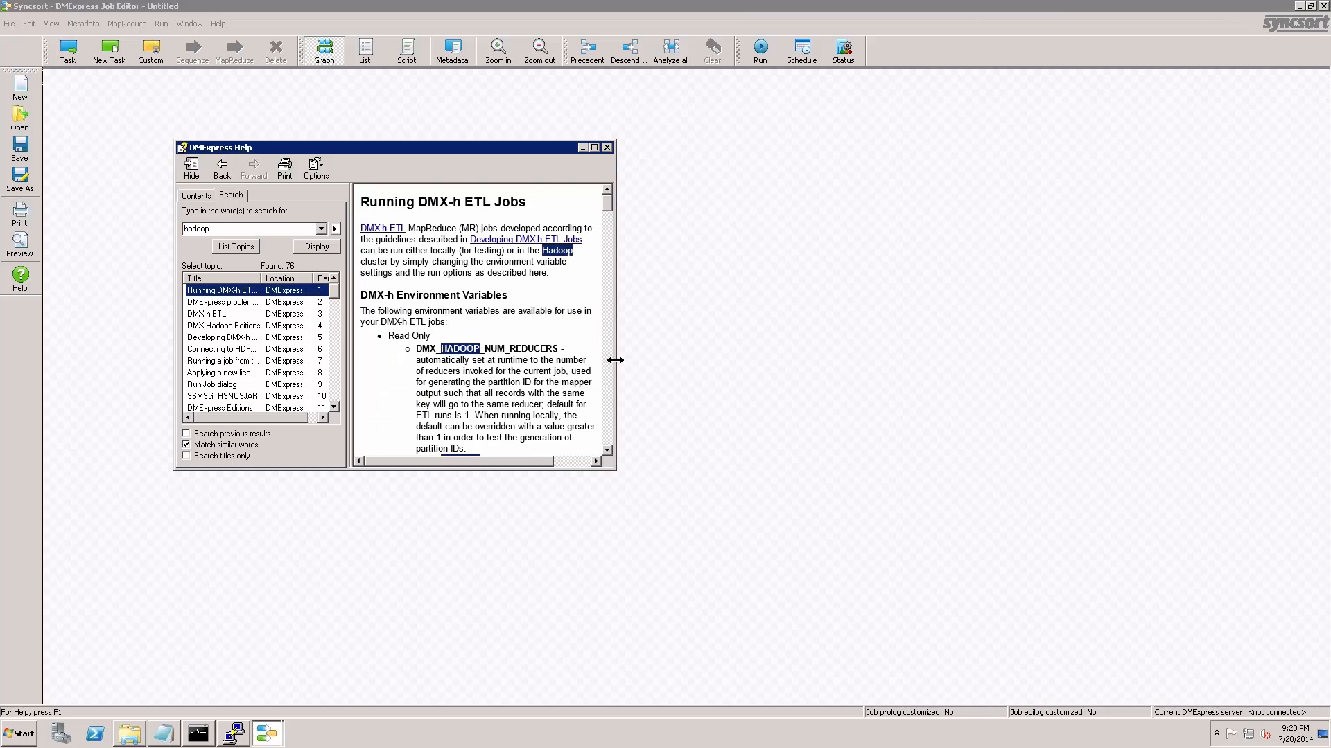
scroll(845, 365, down, 7)
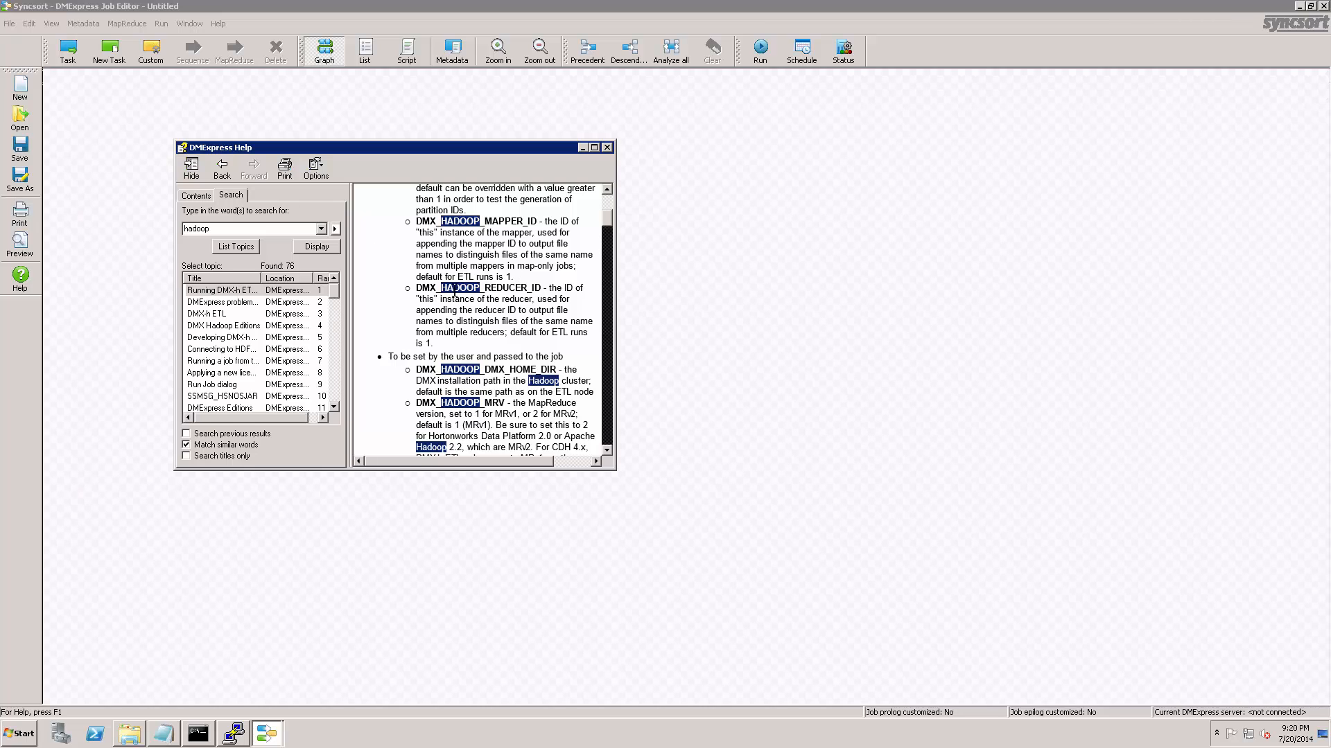
scroll(454, 291, up, 7)
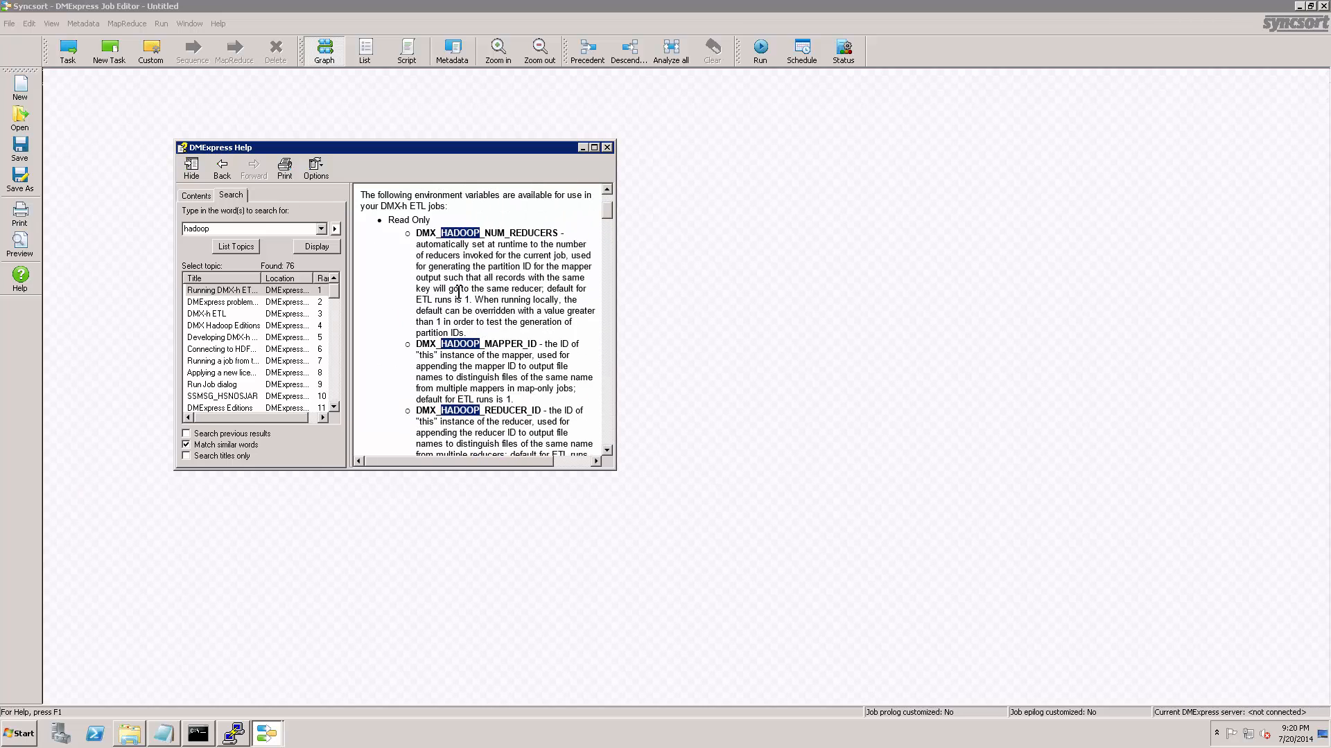
click(583, 148)
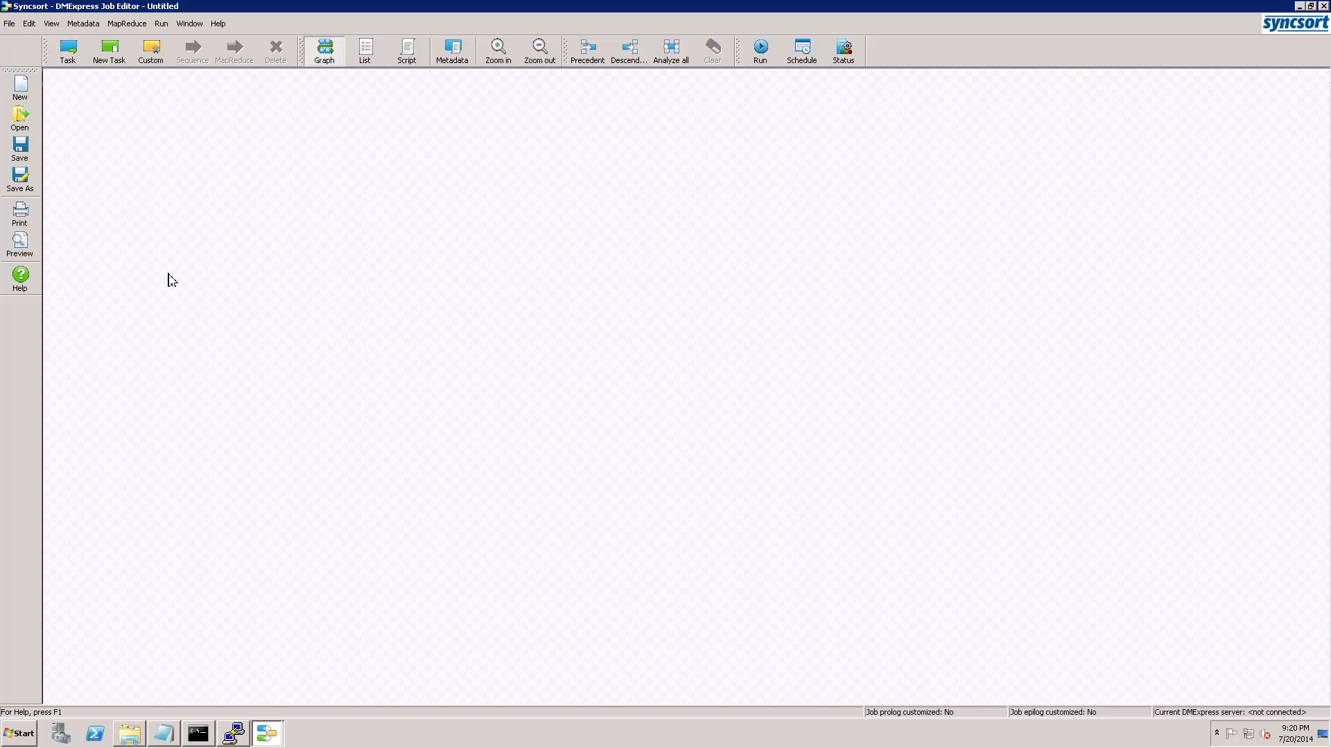
- Start a new remote file browsing connection for opening a job, using Secure FTP with Password authentication
click(8, 24)
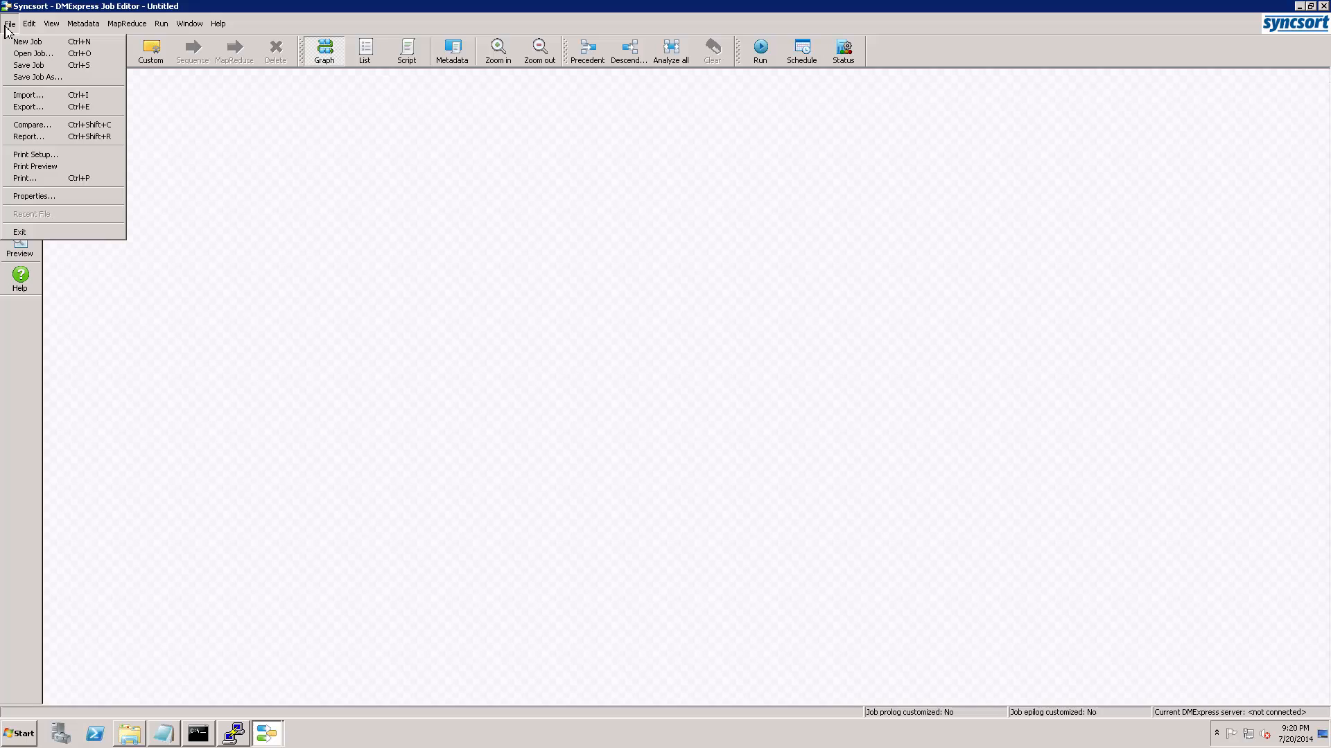
click(28, 55)
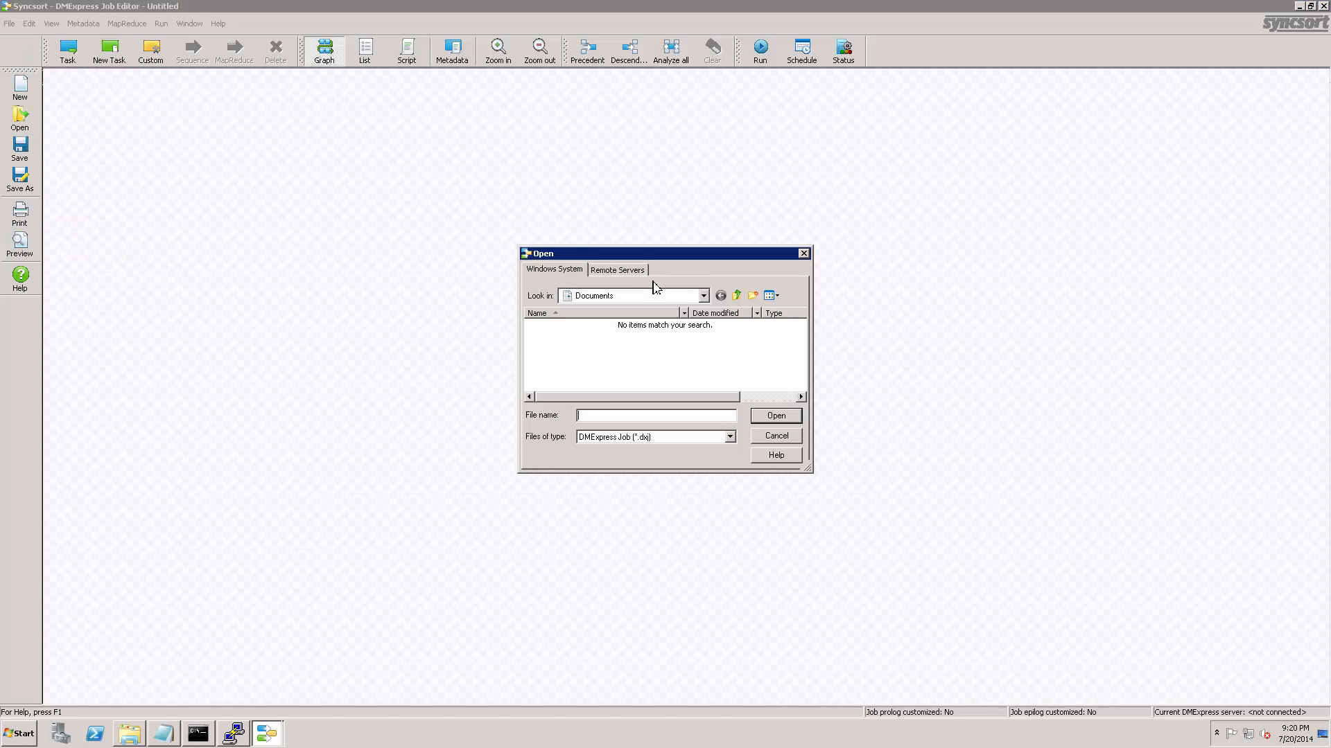
click(630, 272)
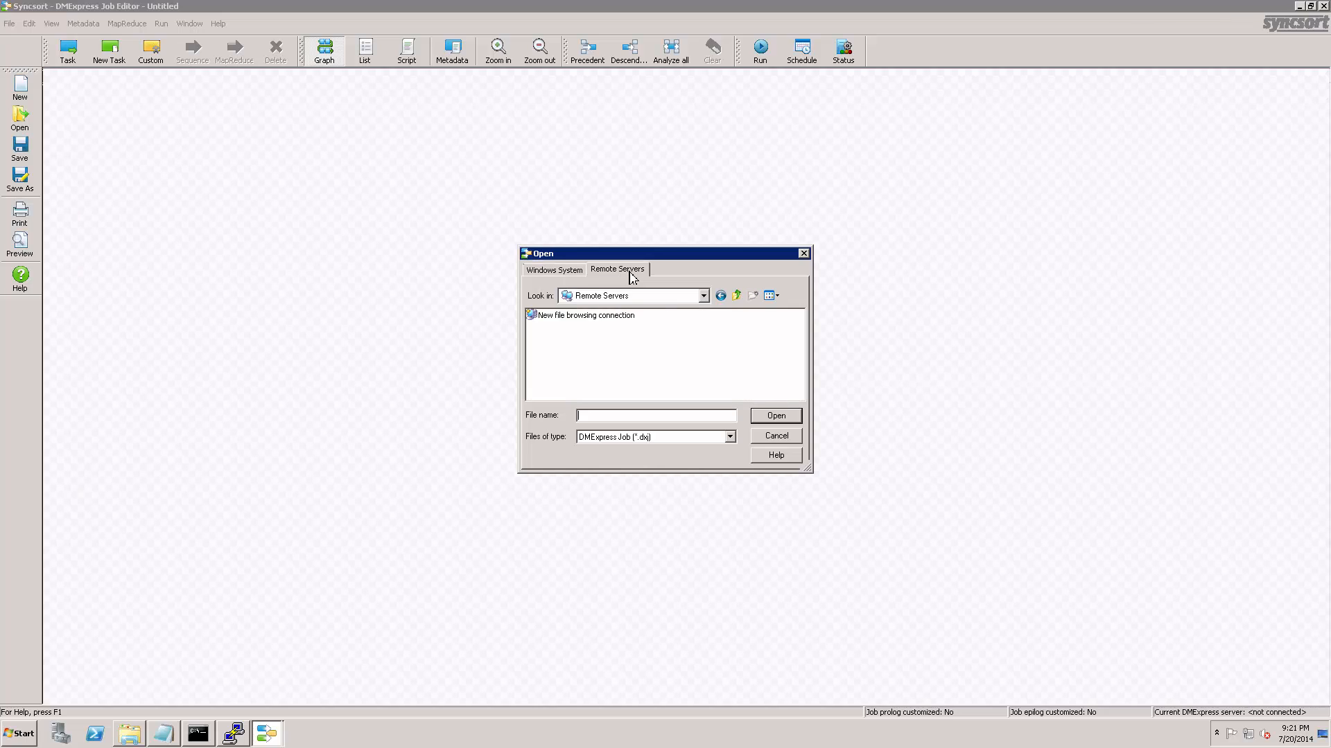
double_click(592, 320)
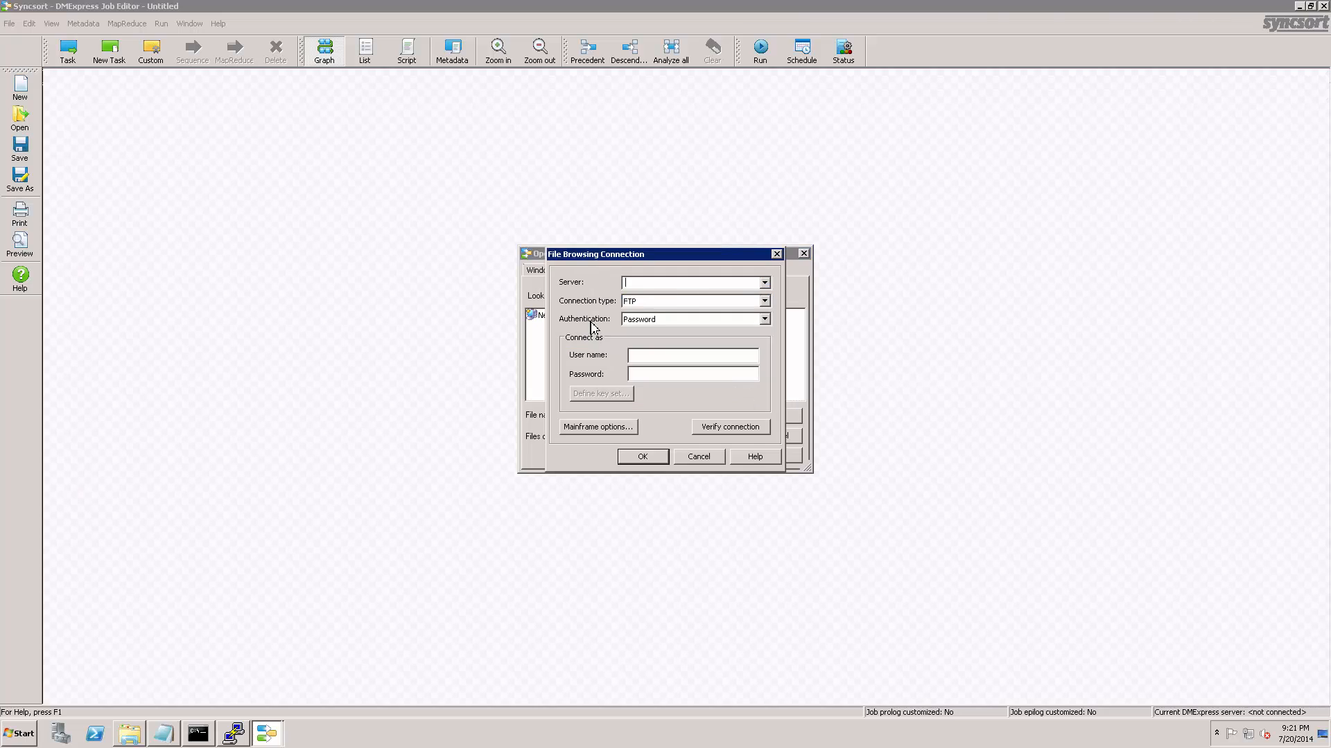
click(650, 305)
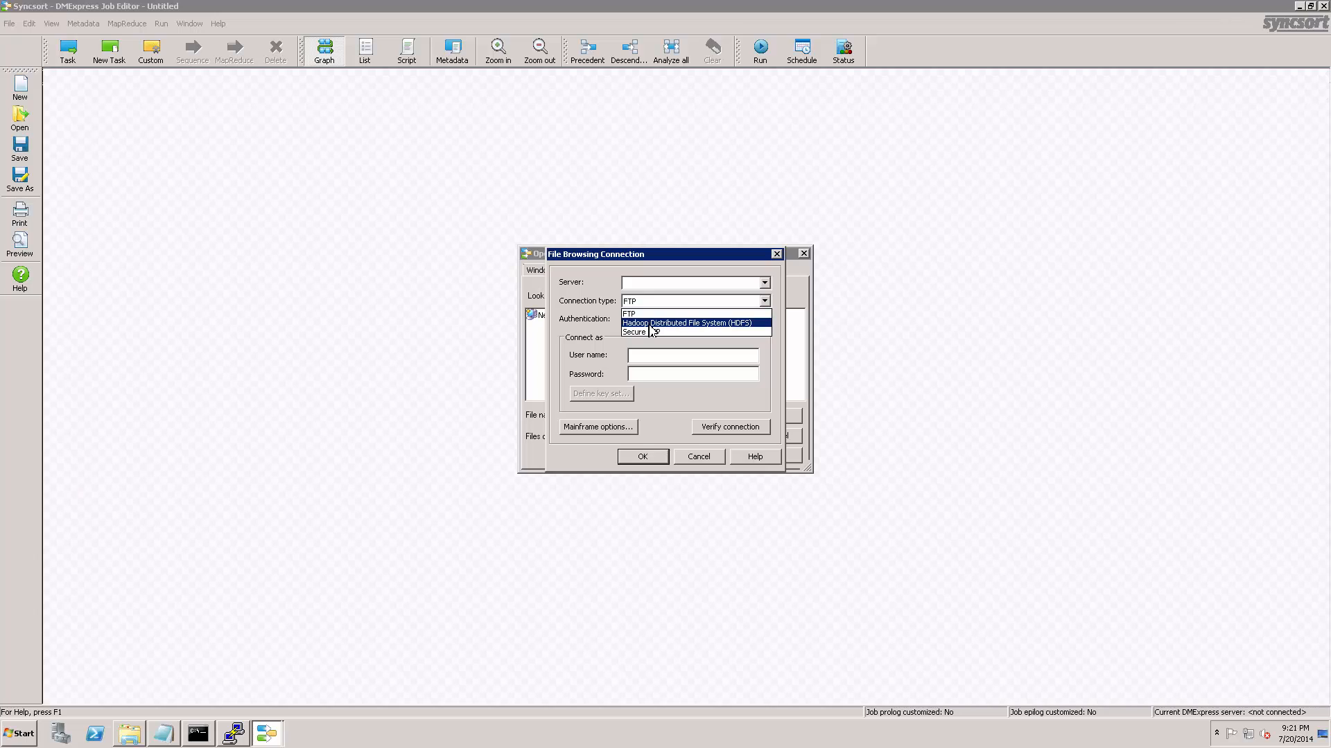
click(651, 332)
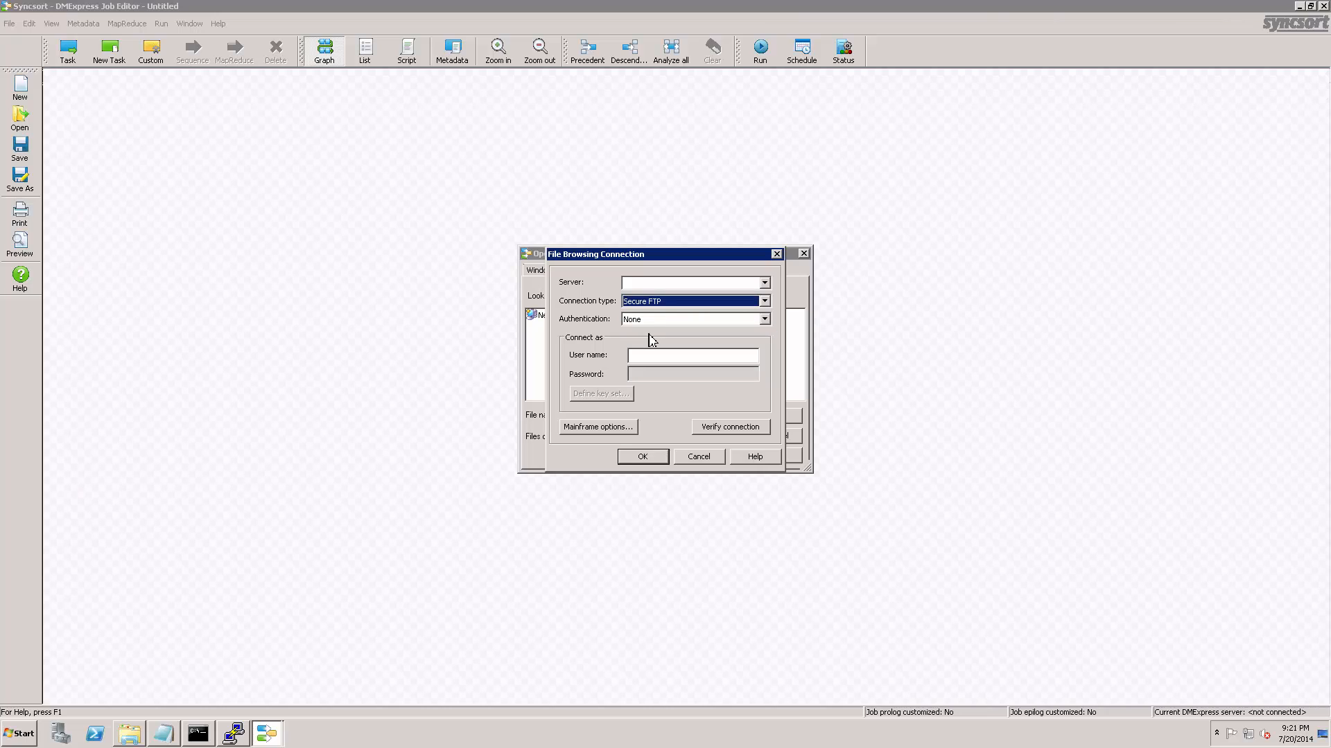
click(651, 320)
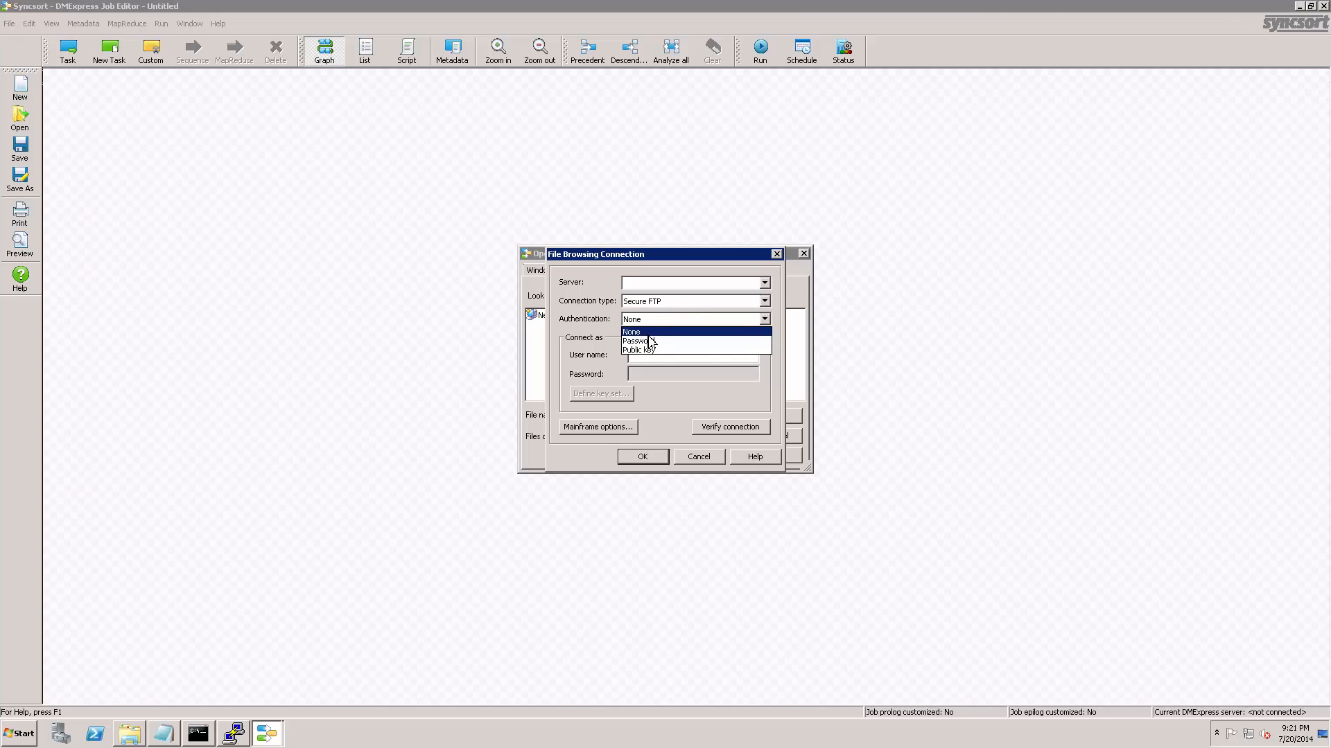
click(652, 341)
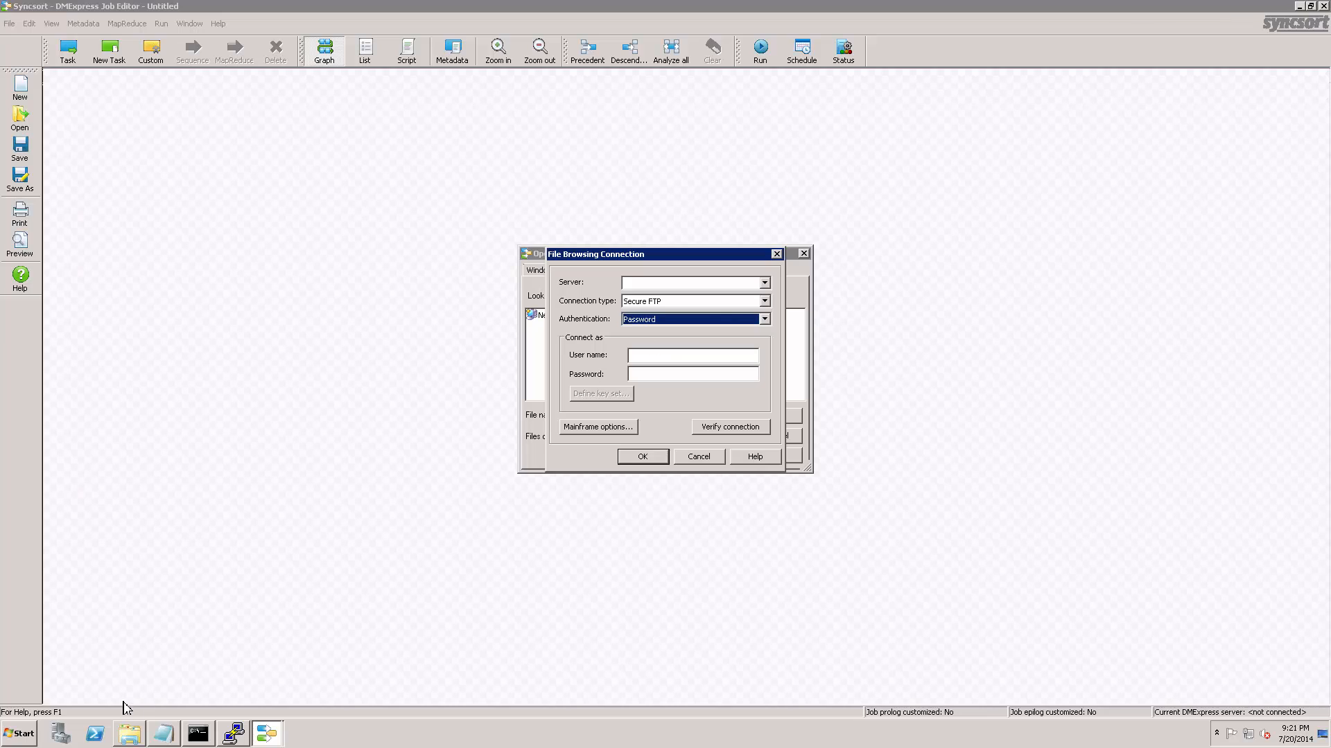
- Copy the ETL server's DNS name from the Notepad notes and enter it as the connection's server
click(173, 740)
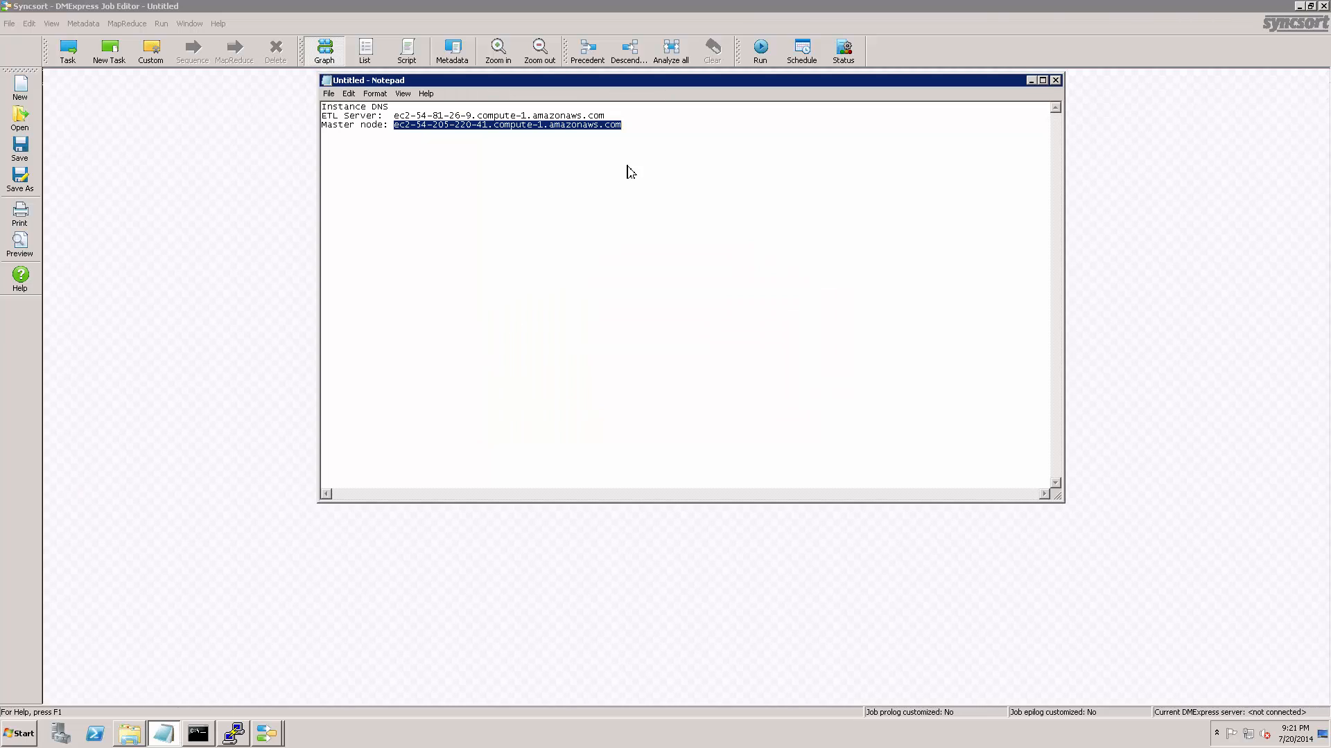
click(396, 115)
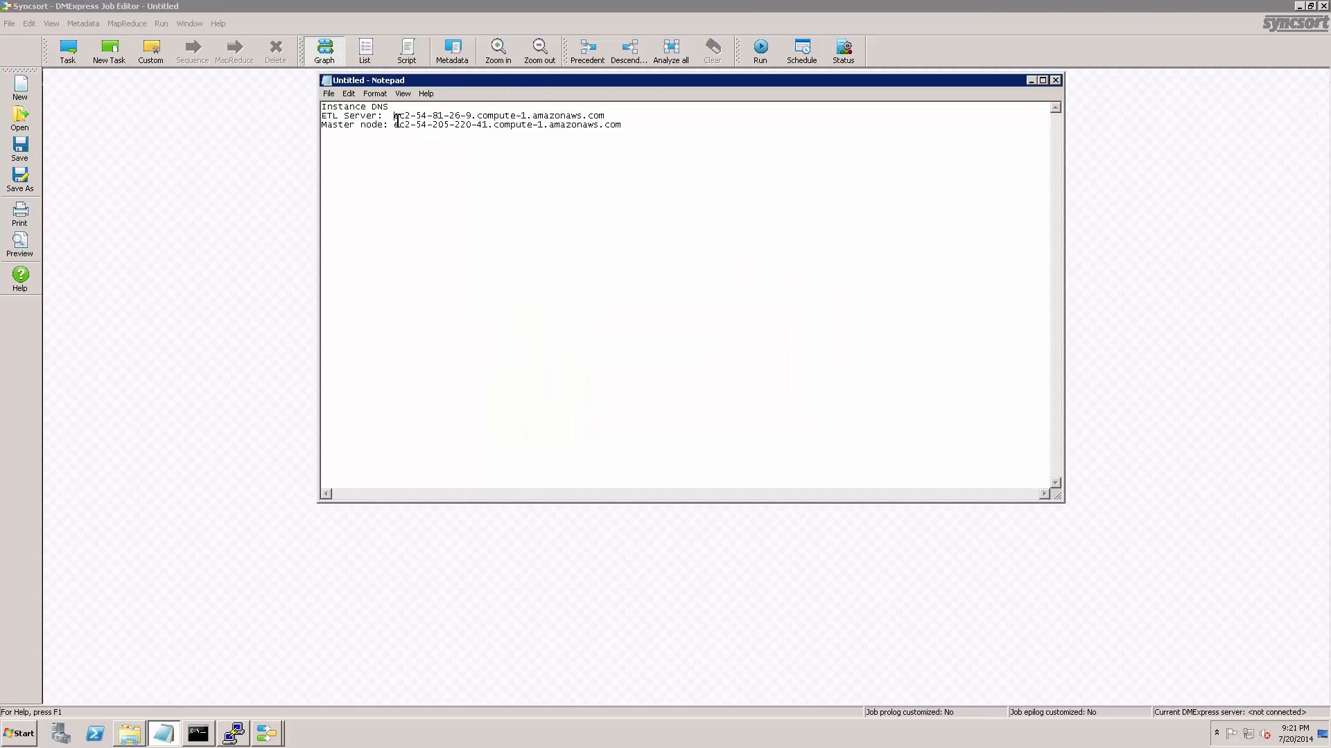
drag(395, 115, 609, 115)
key(ctrl+c)
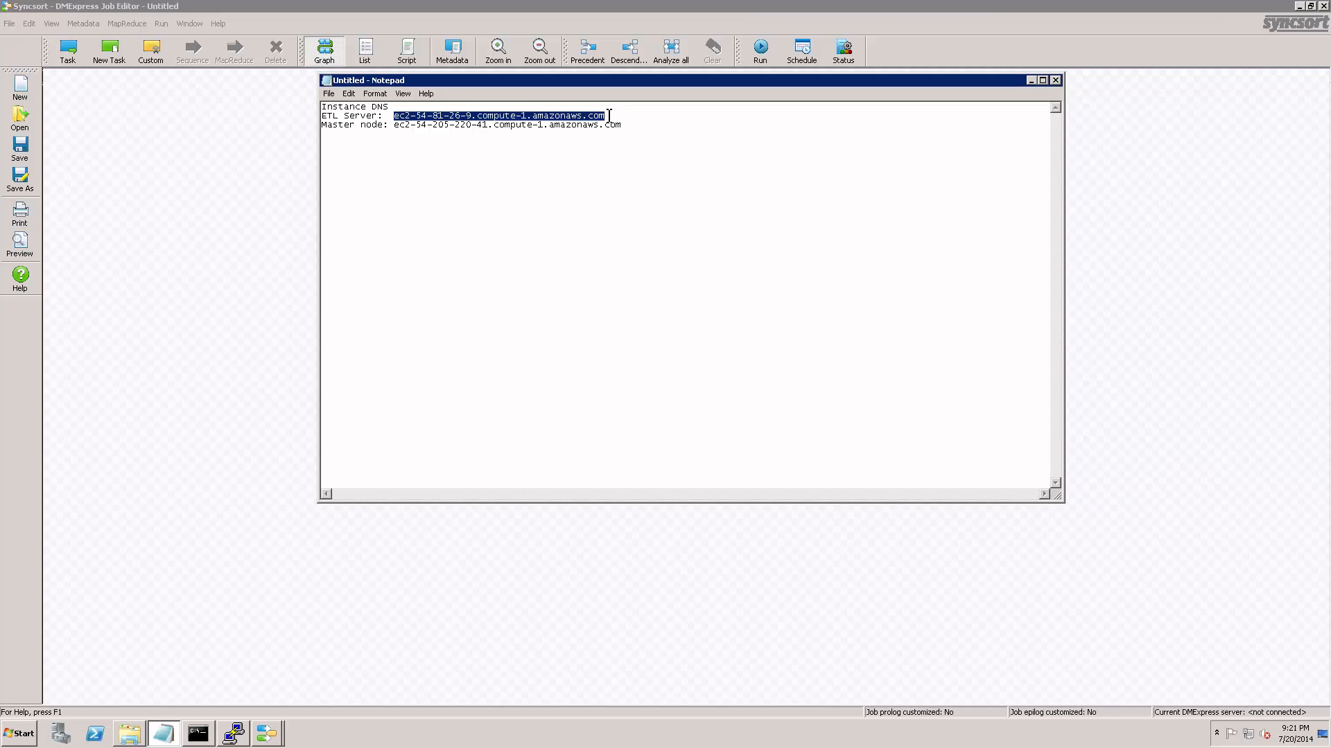
click(1029, 80)
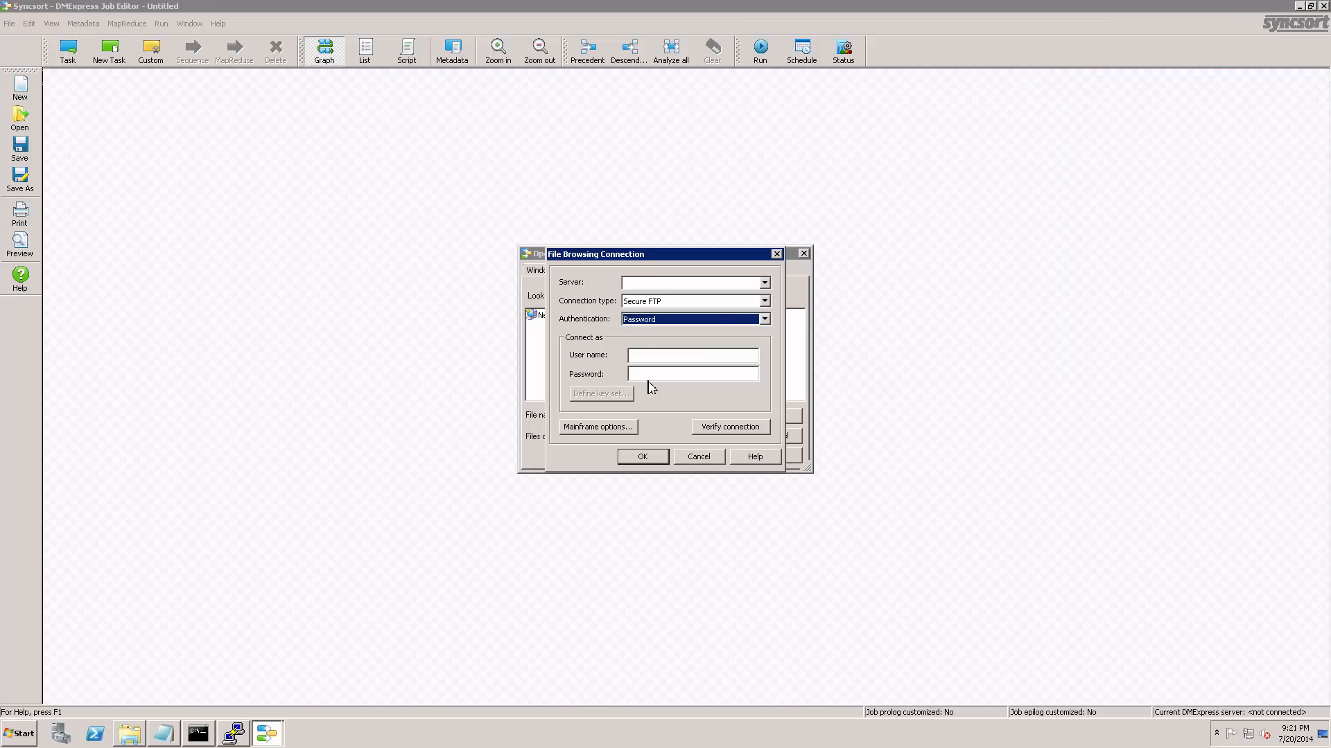
click(637, 285)
key(ctrl+v)
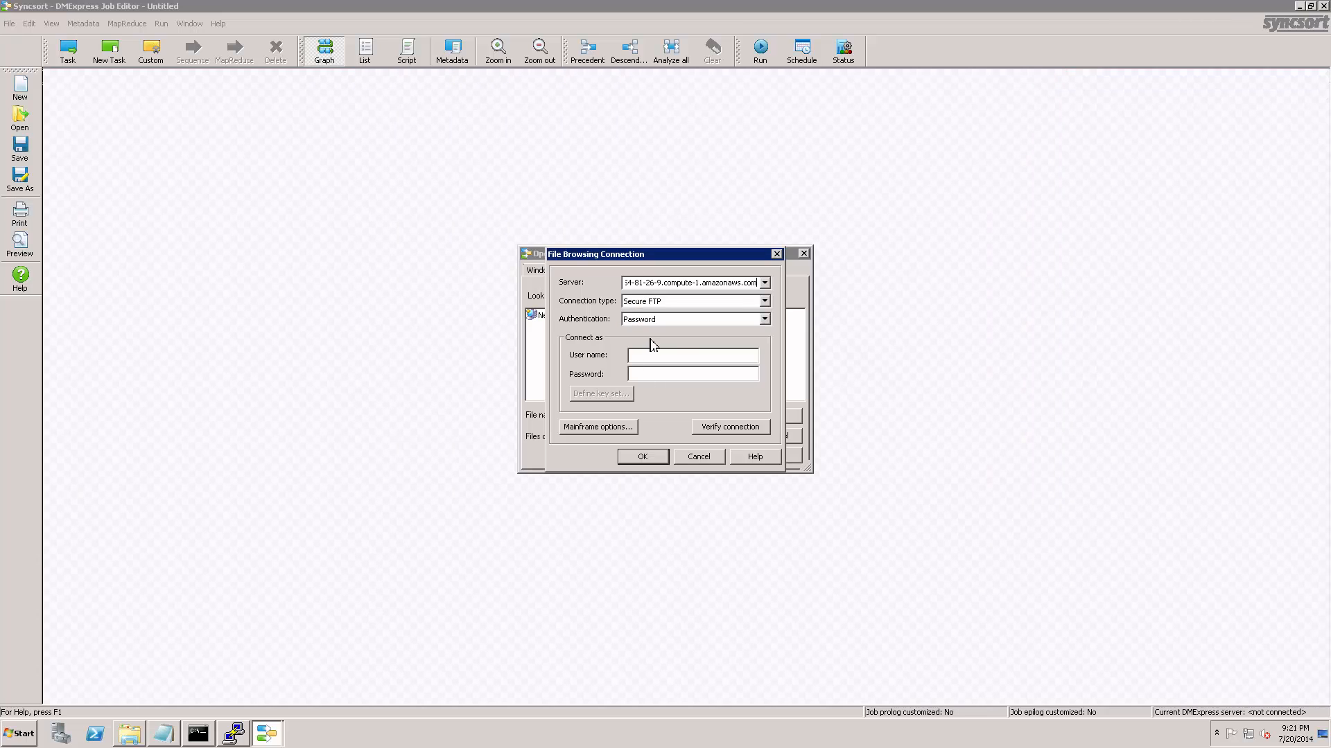
- Enter hadoop as the connection's user name and fill in the account password
click(657, 356)
text(hadoop)
key(Tab)
text(••••••)
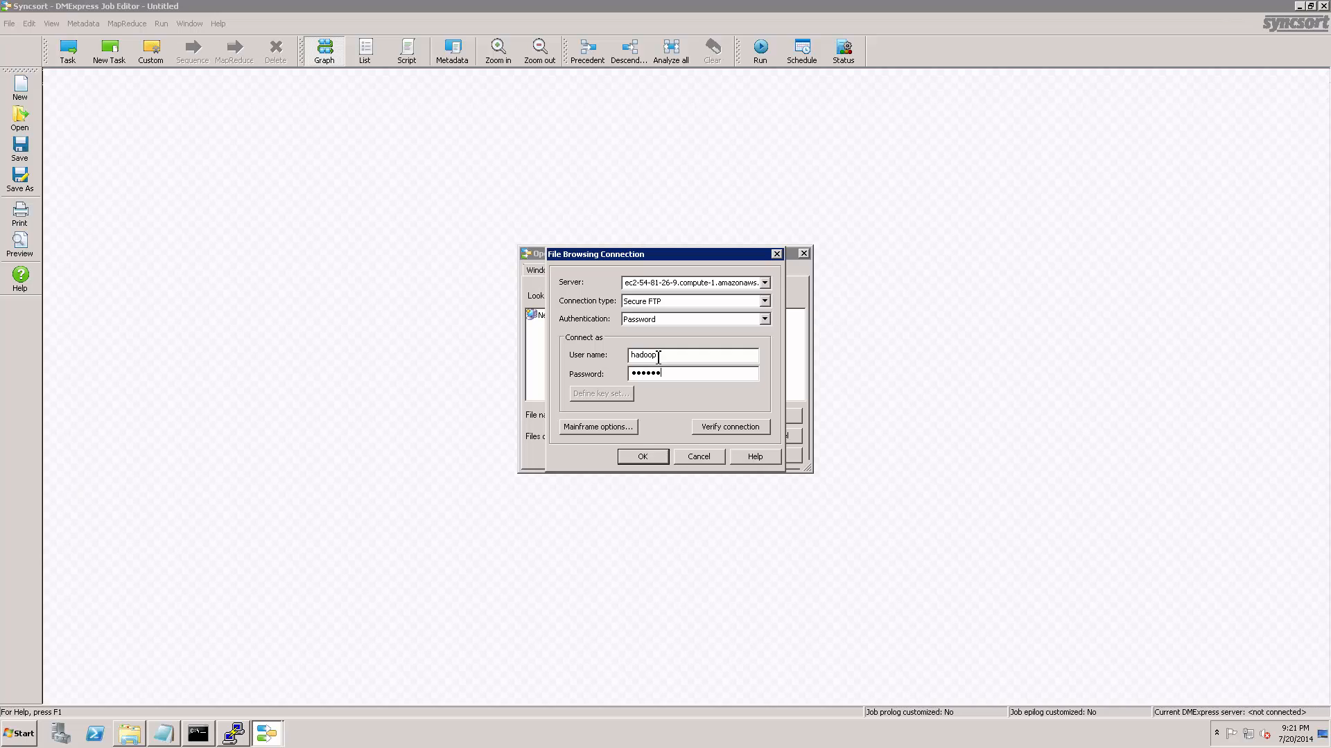
- Verify the connection, accept the ETL server as trusted, and save the file browsing connection
click(727, 433)
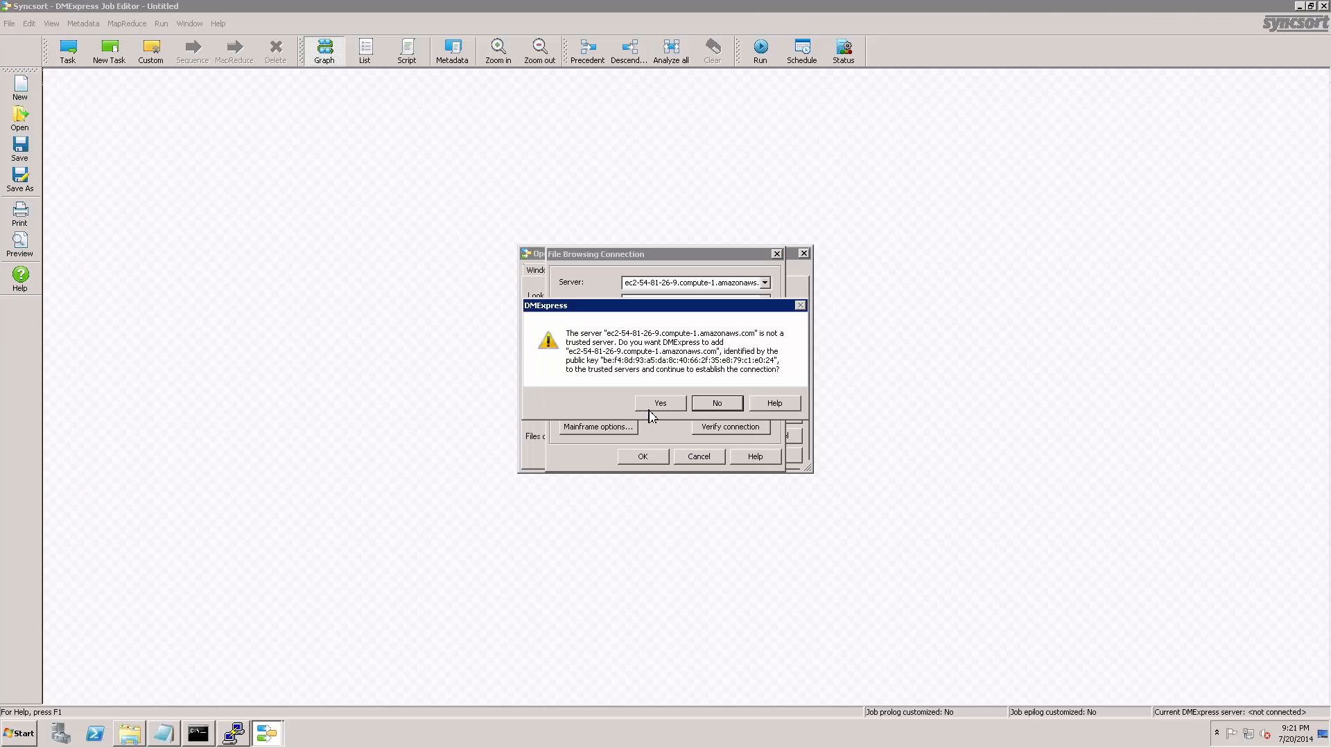
click(657, 407)
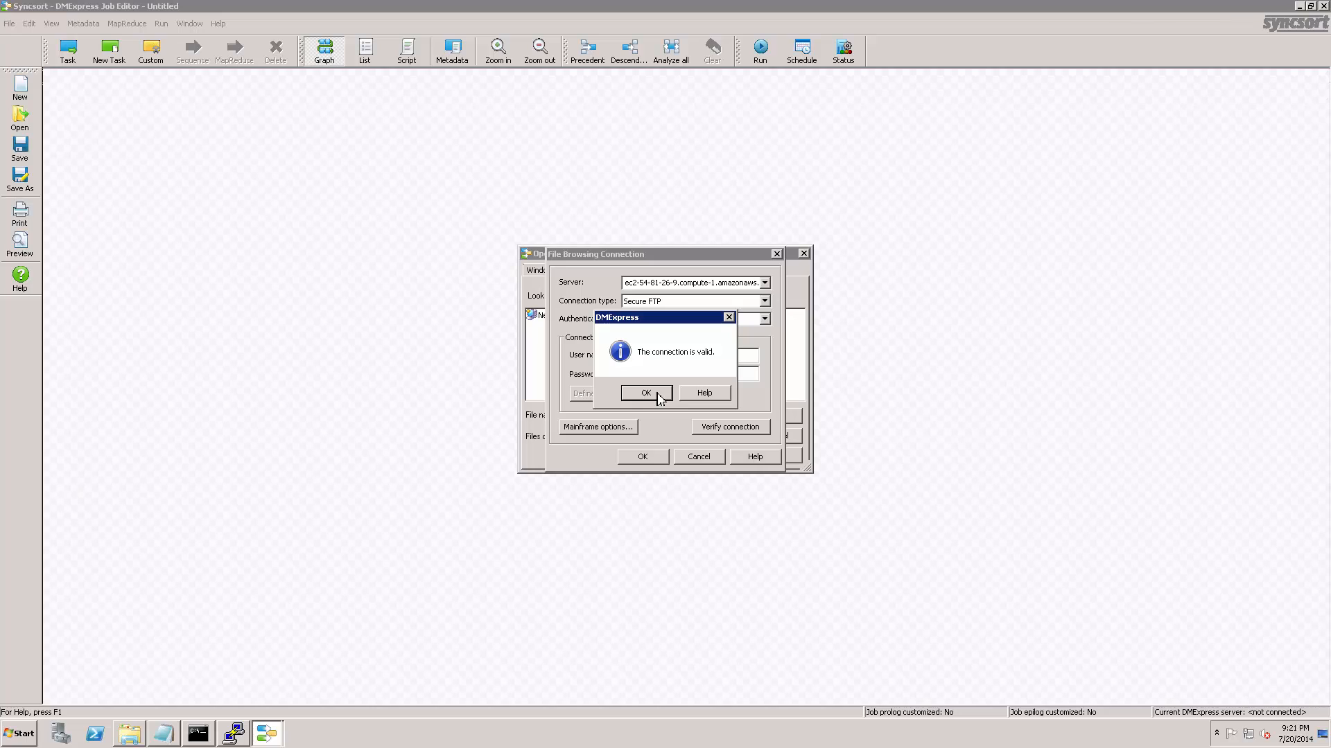
click(655, 394)
click(658, 459)
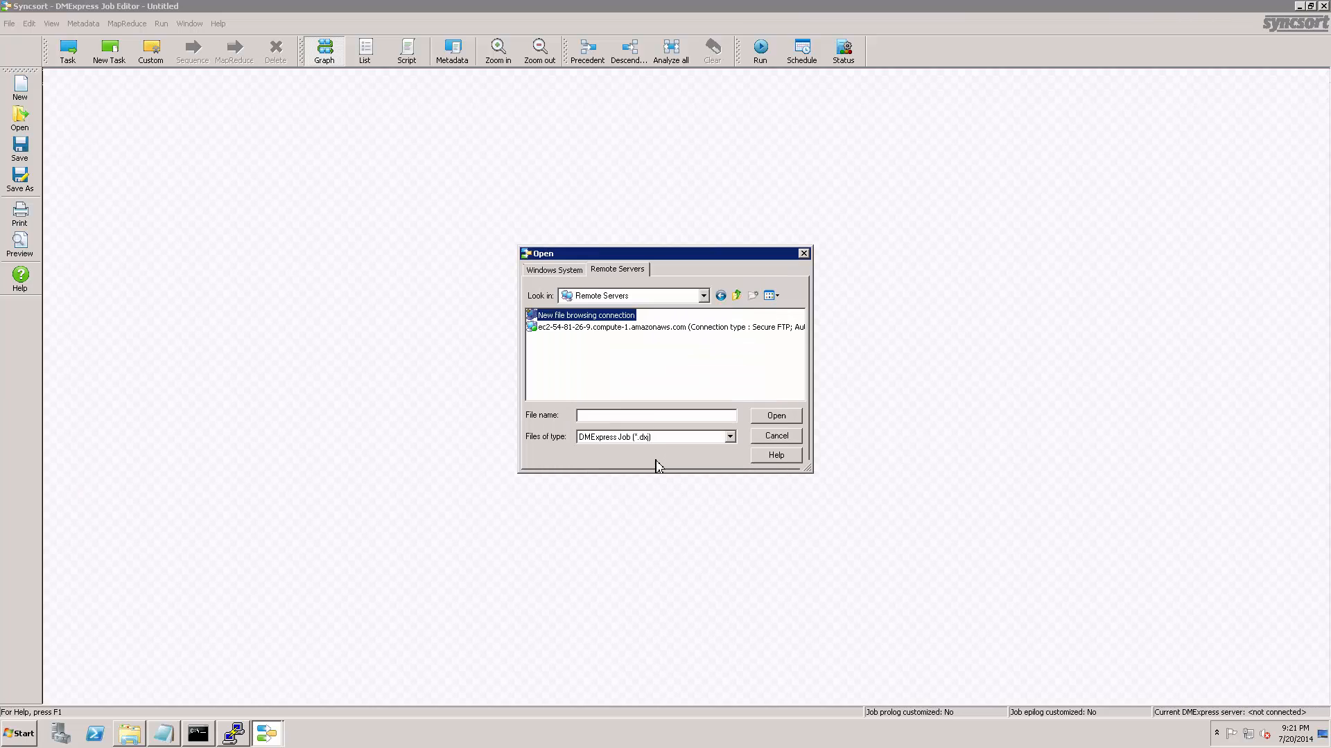
- Open the MRJ_FileCDC job from the UCA/Jobs/FileCDC/DMXHadoopJobs folder on the ETL server
click(570, 328)
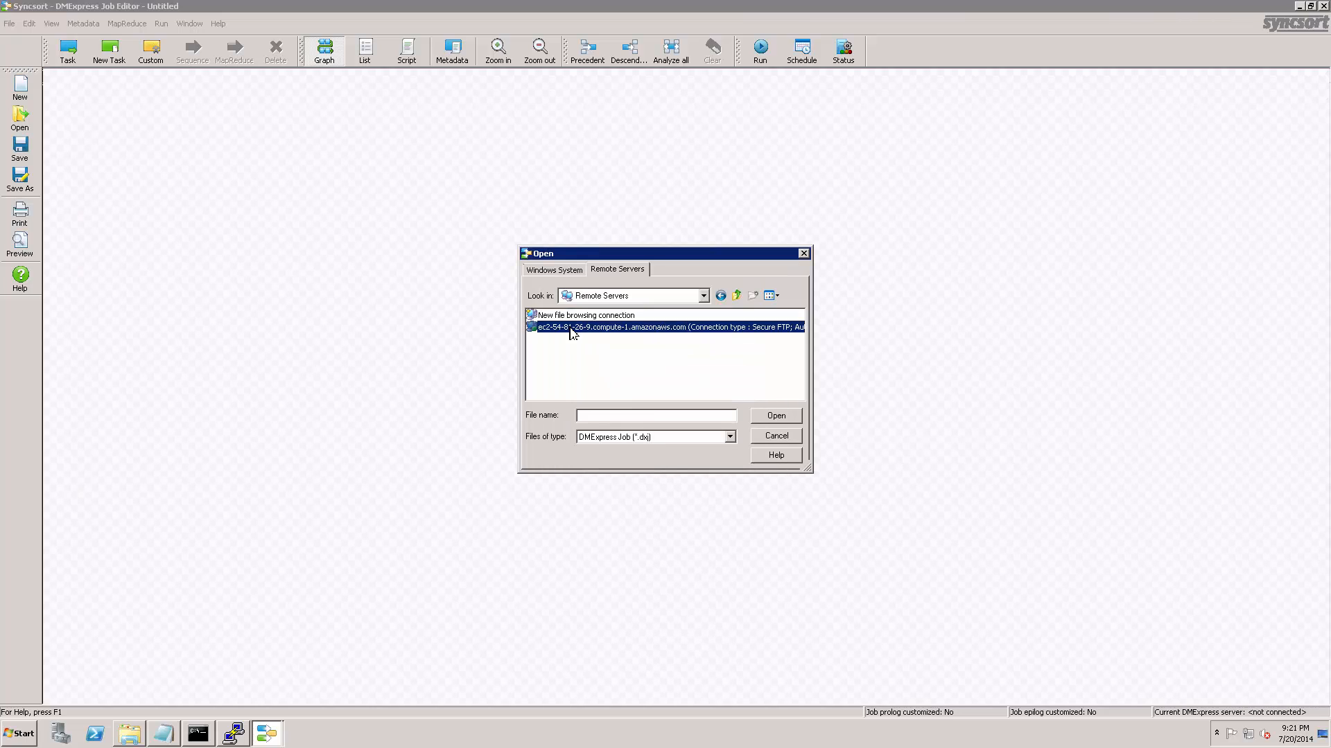
double_click(570, 328)
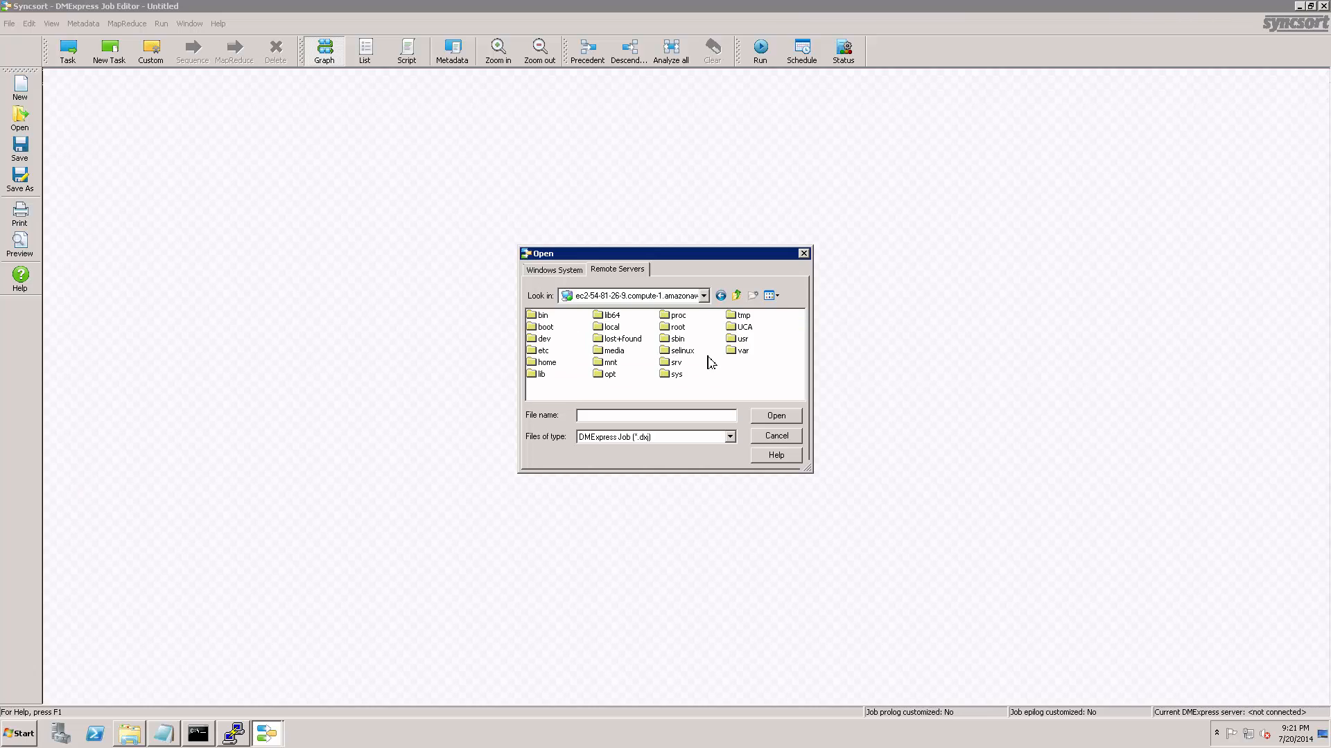
click(742, 331)
double_click(742, 331)
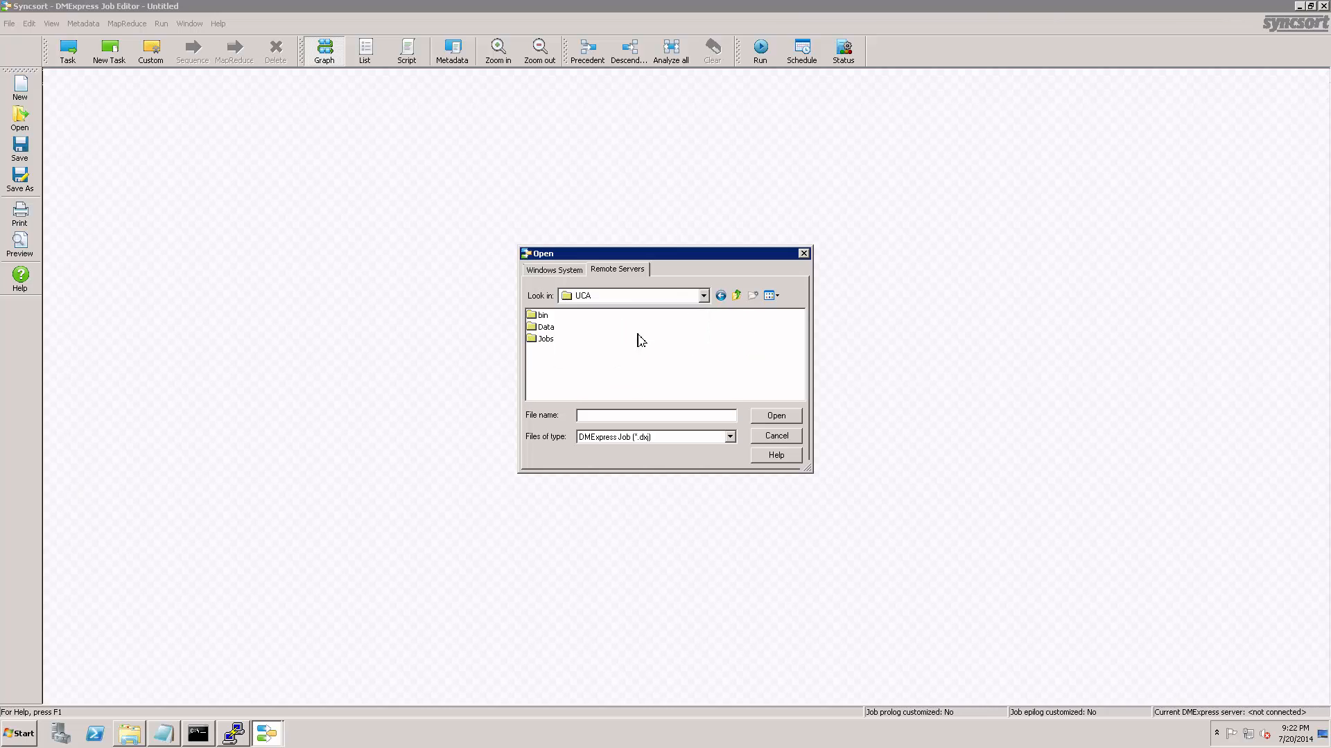
double_click(545, 339)
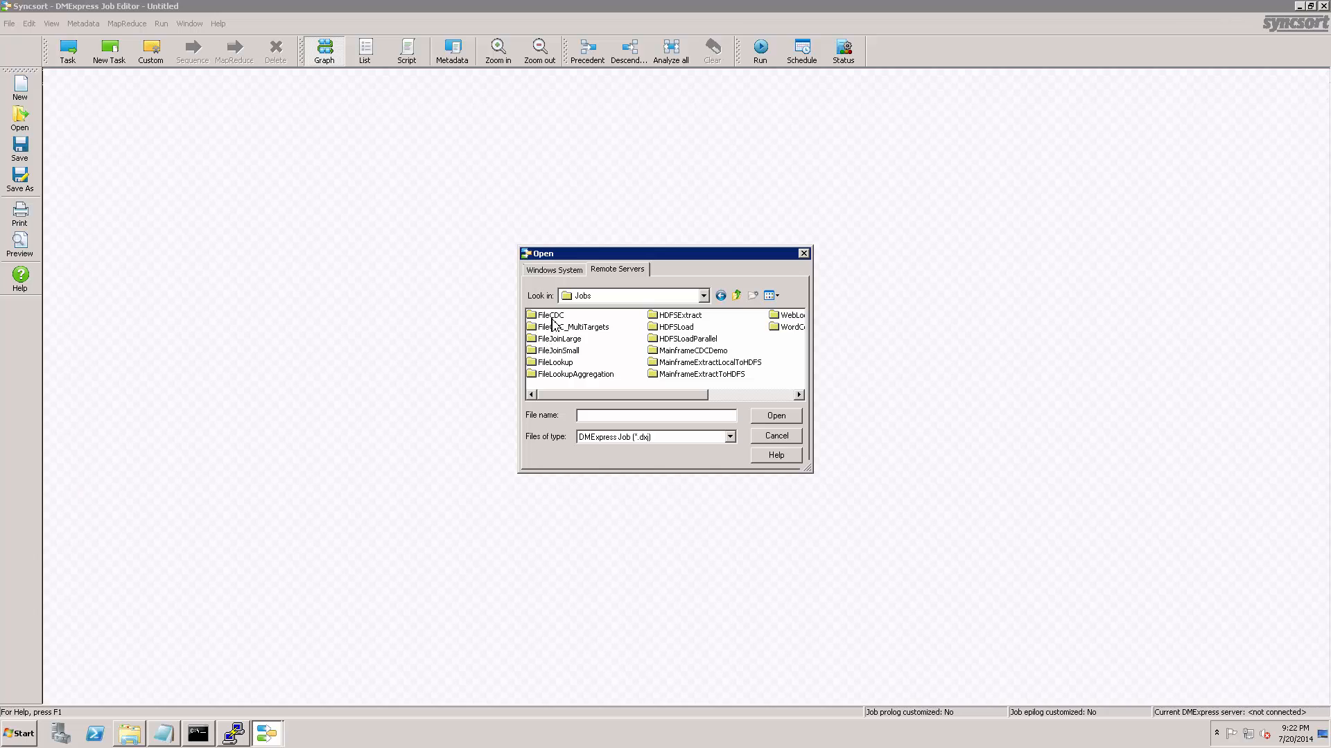
click(556, 321)
double_click(555, 320)
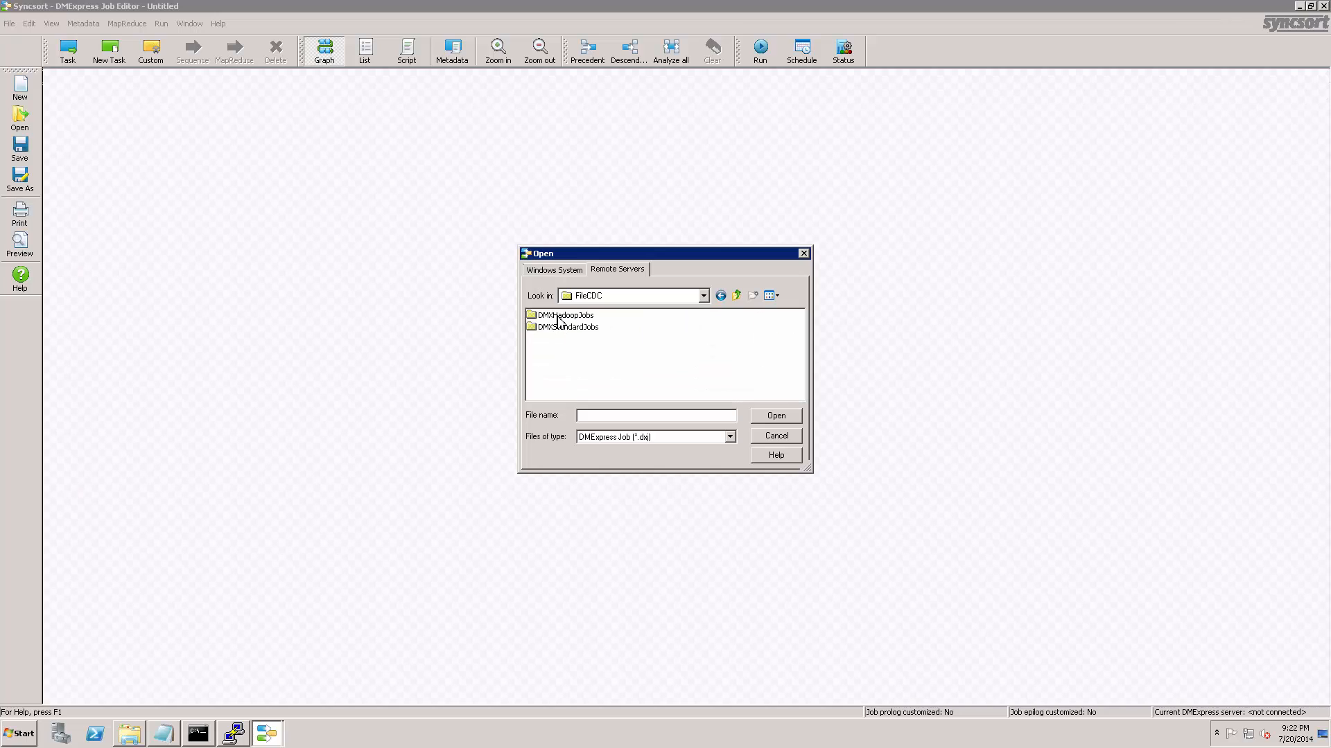
click(559, 318)
double_click(558, 320)
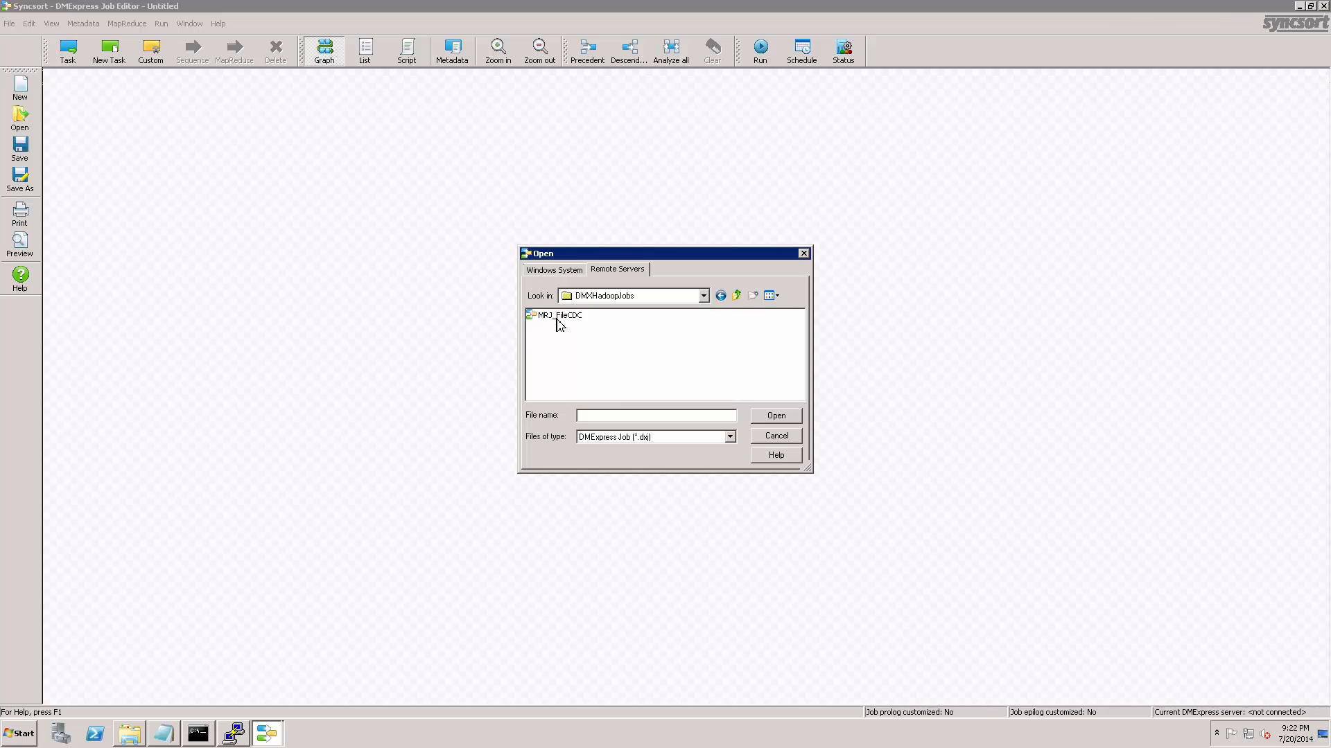
click(559, 317)
click(767, 409)
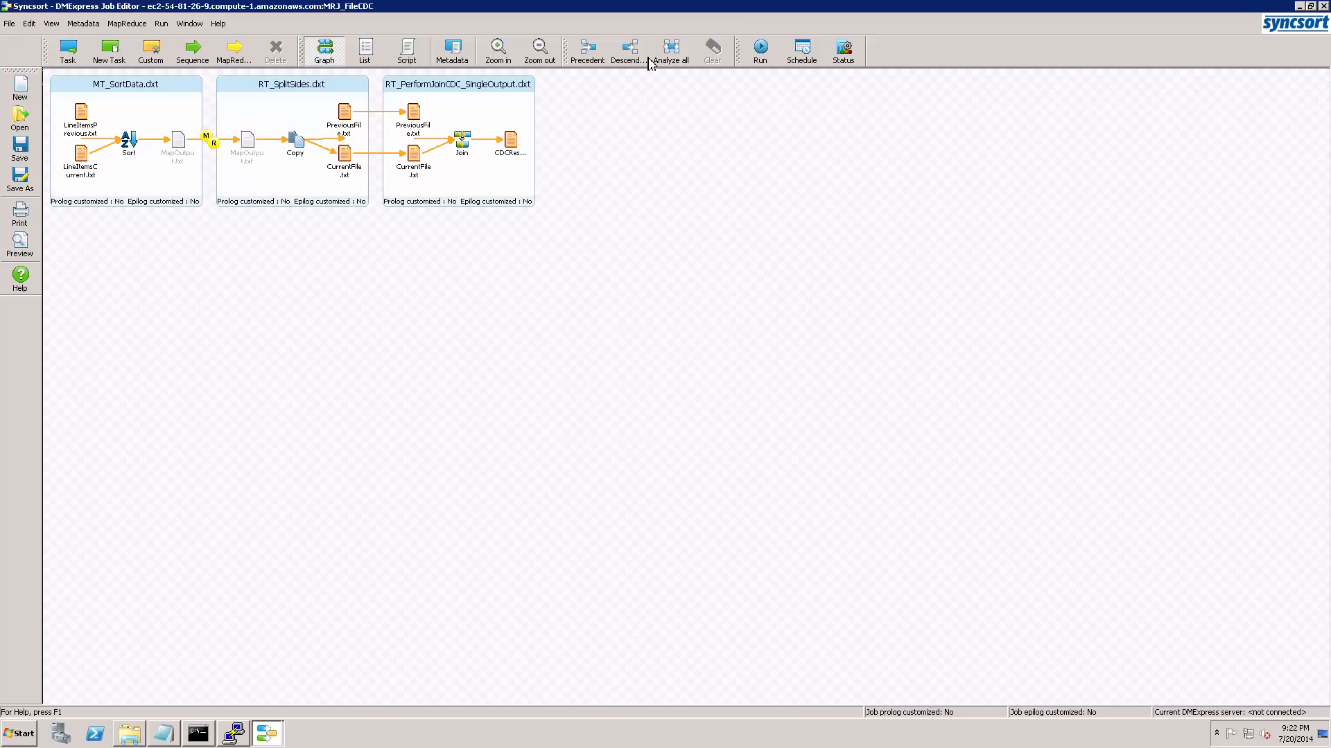
- Examine the job graph enlarged so that its sort, split and join tasks all fit across the canvas
click(501, 52)
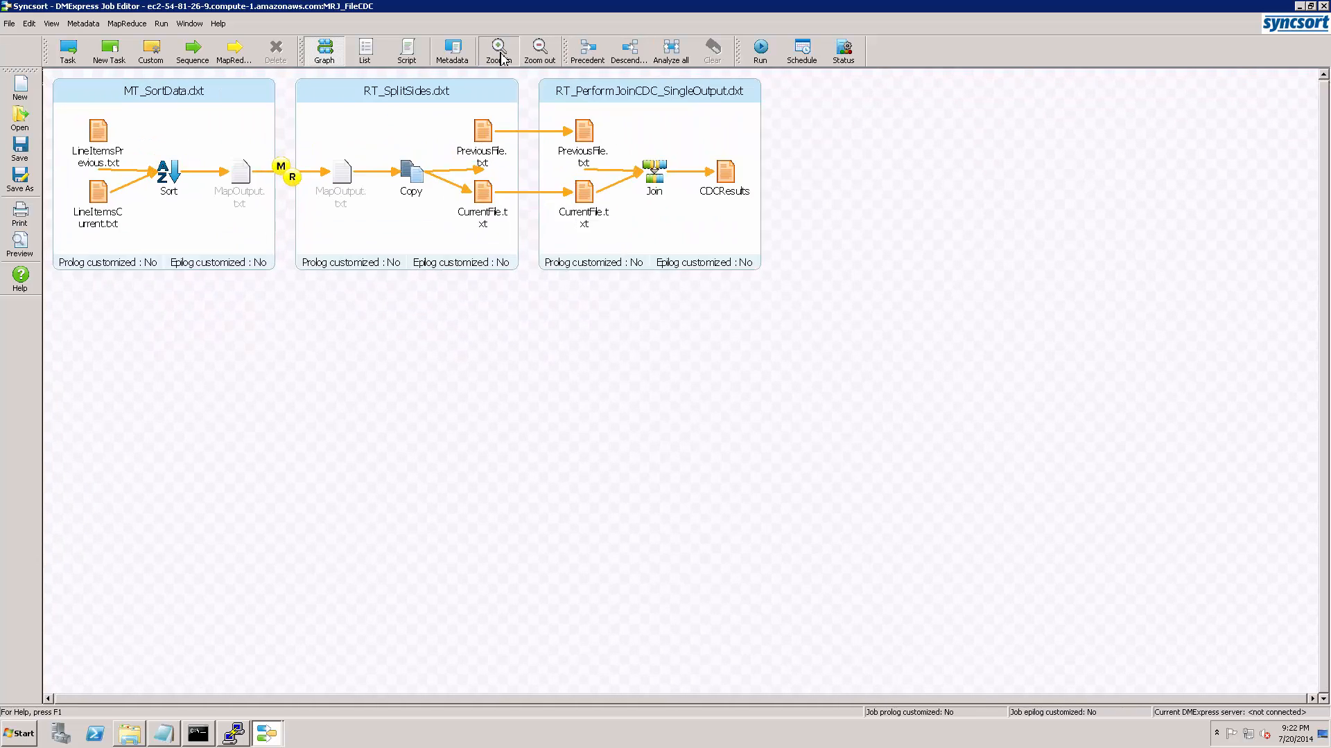
click(501, 57)
click(502, 57)
click(502, 57)
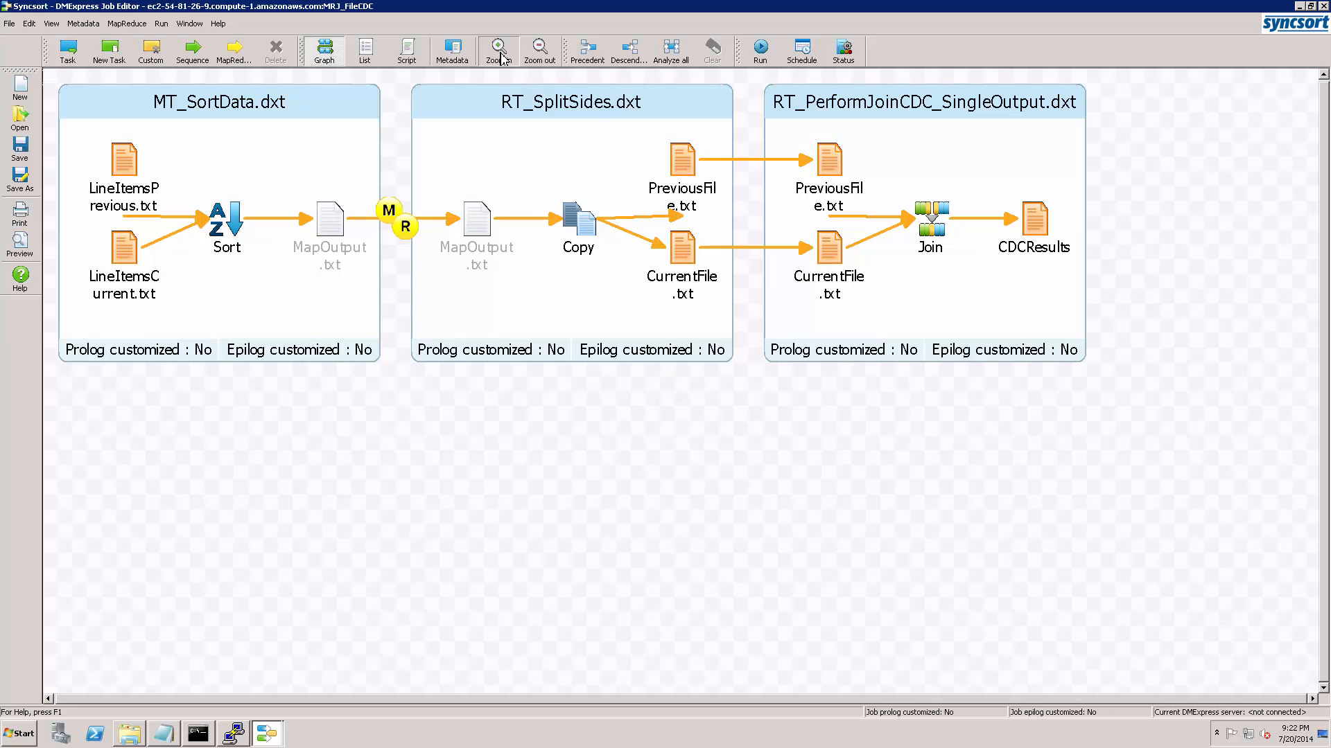
click(502, 57)
click(501, 57)
click(502, 57)
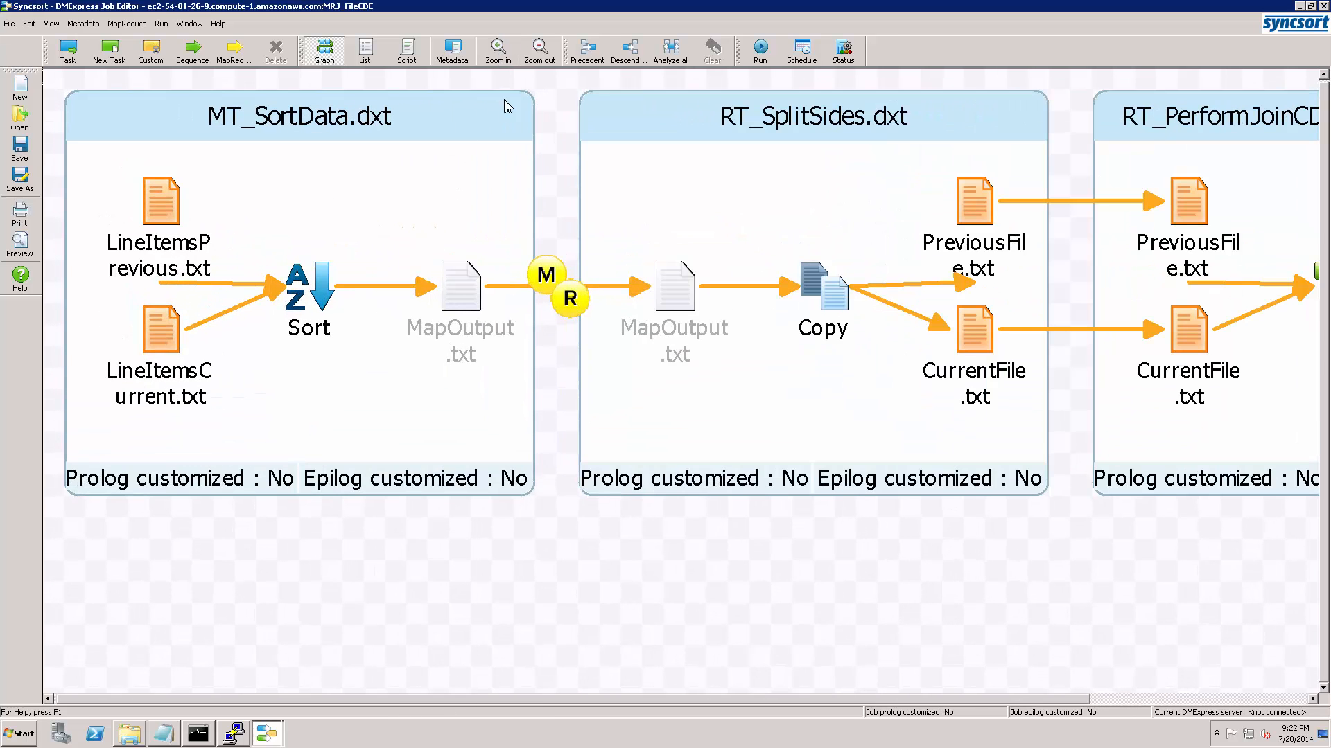
click(540, 55)
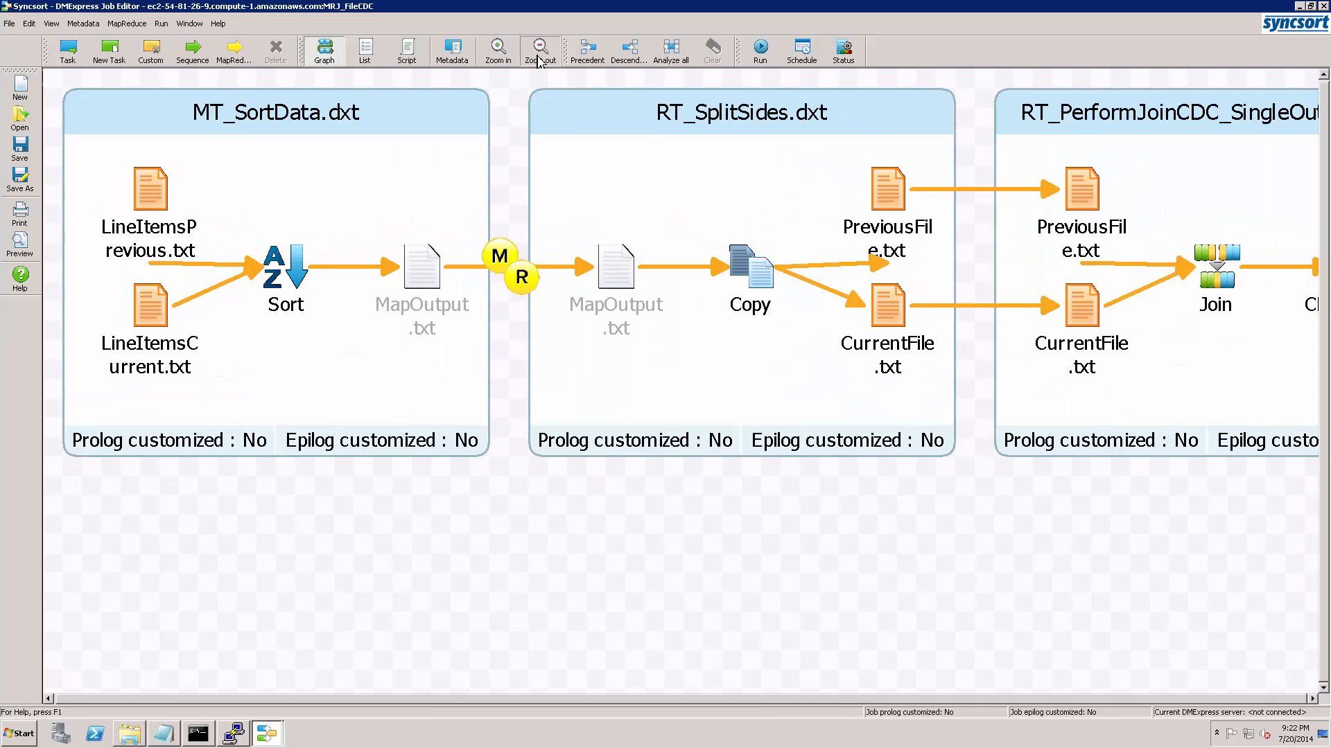
click(539, 58)
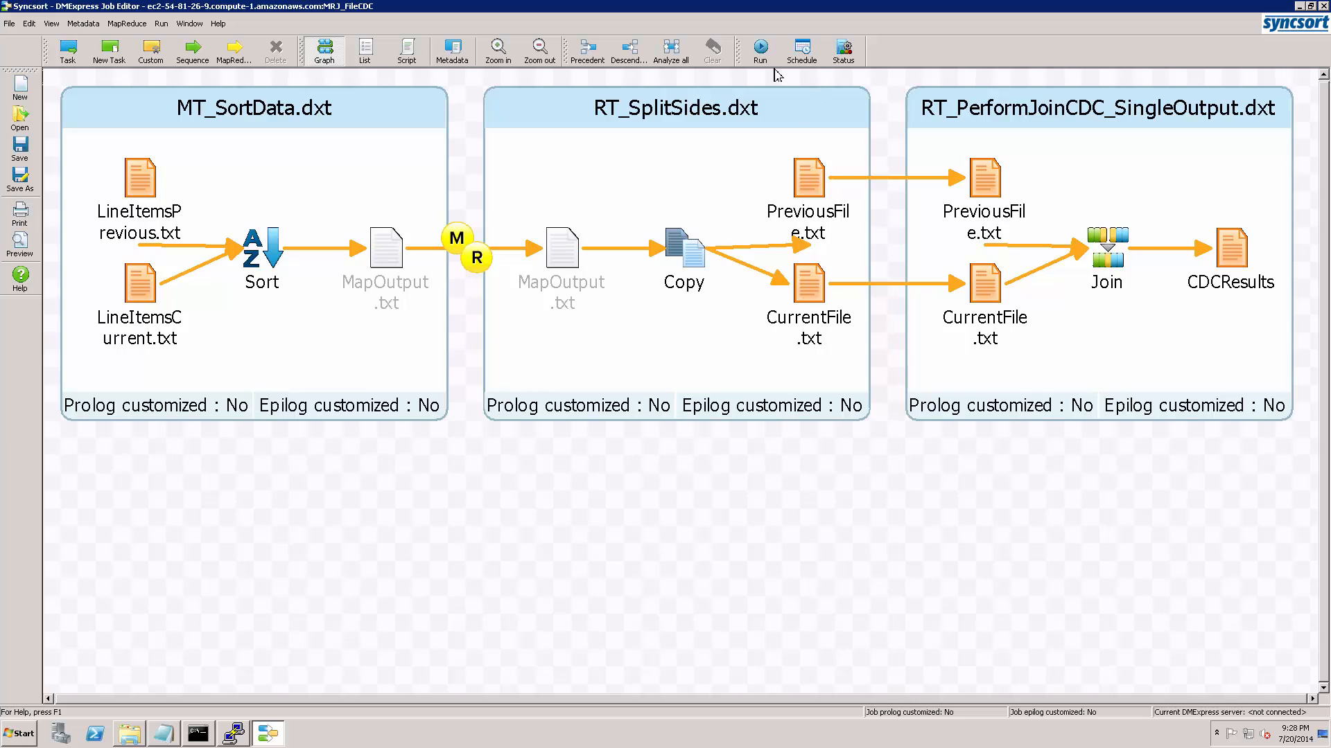
- Open the UNIX server connection settings for the job status and copy the ETL server's DNS name from the Notepad notes
click(845, 58)
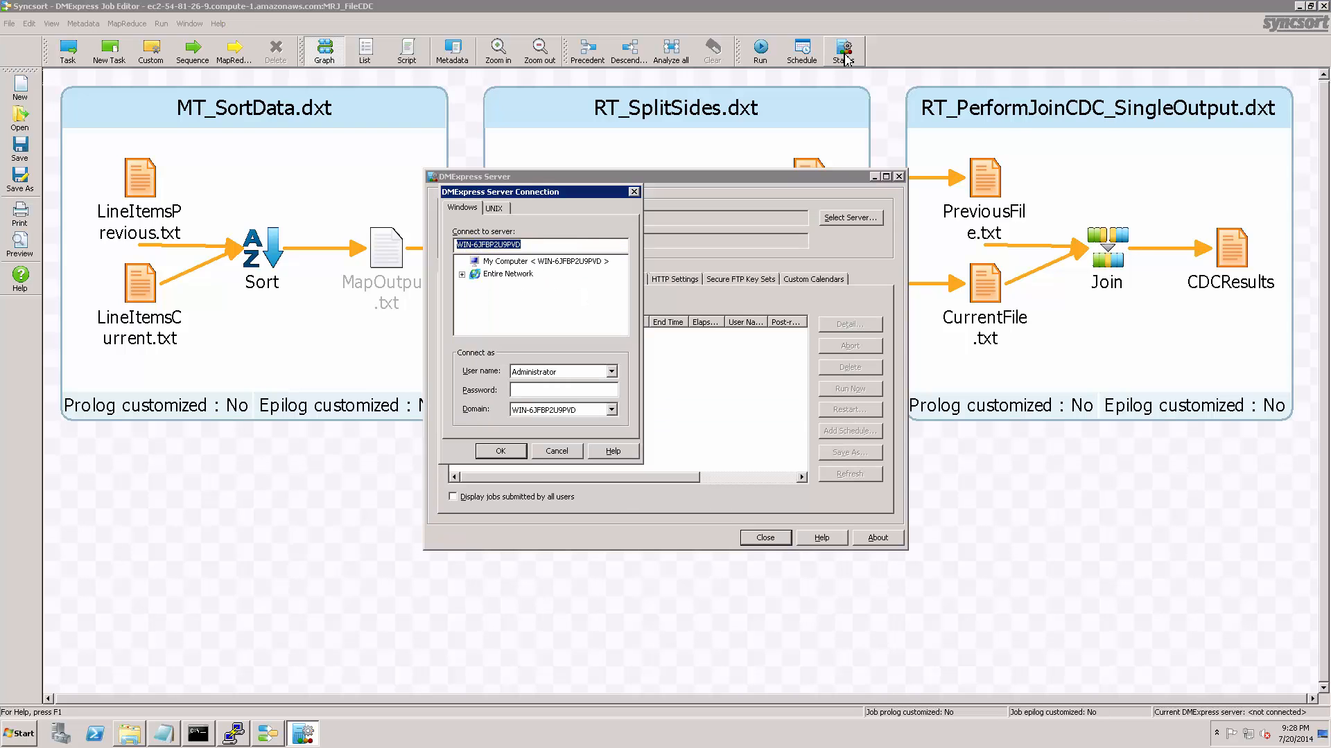
click(495, 209)
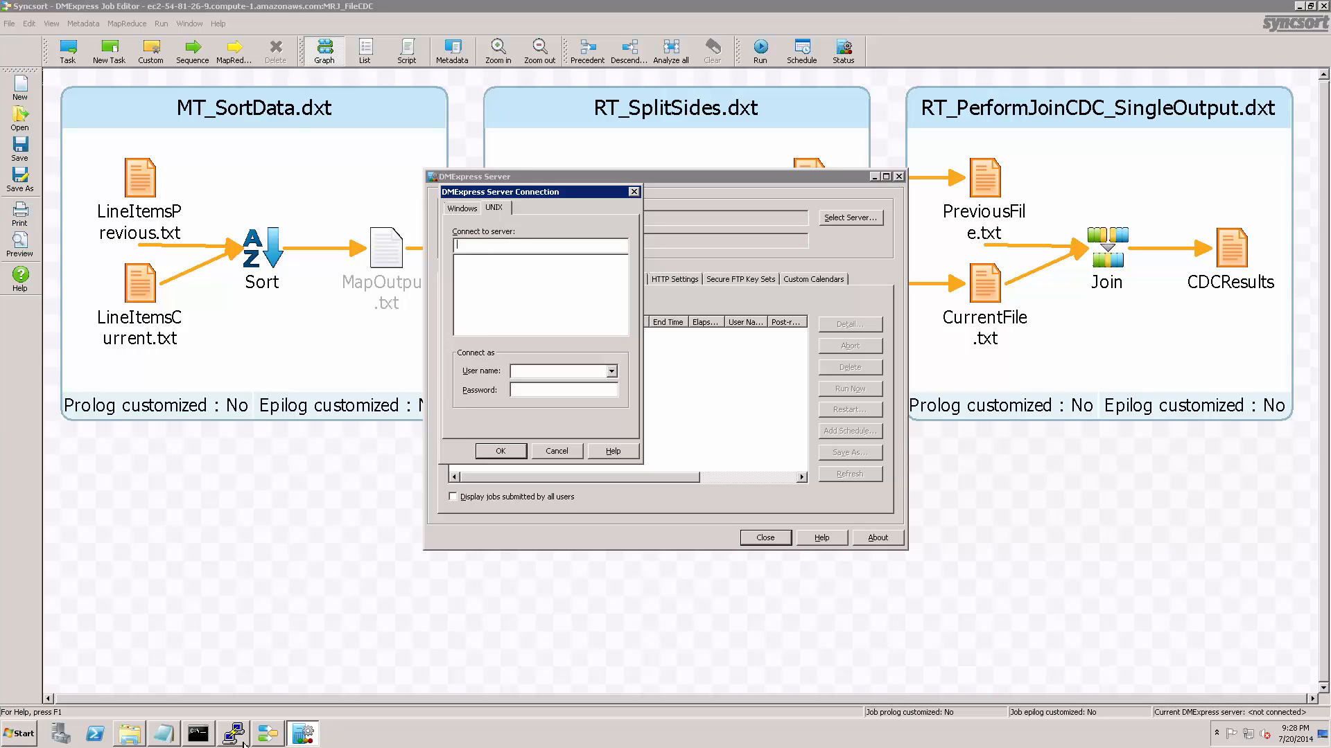
click(161, 734)
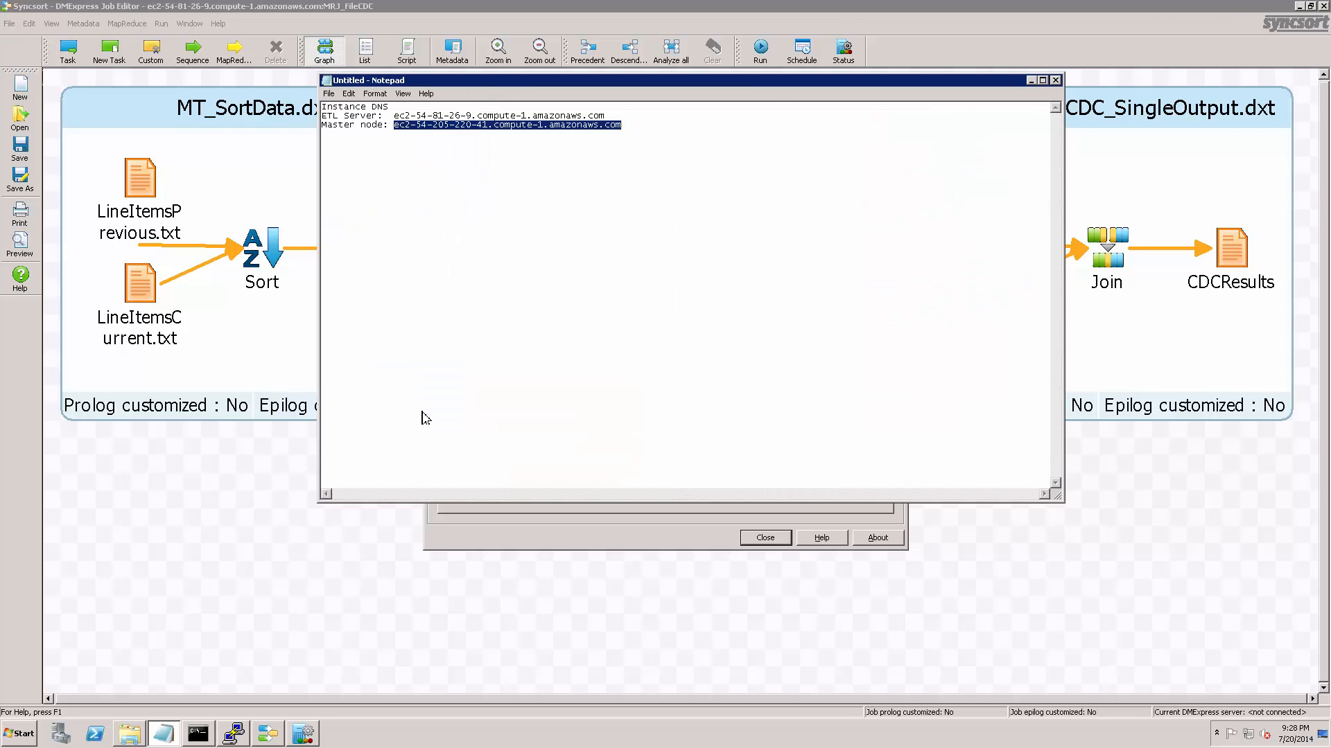
click(421, 118)
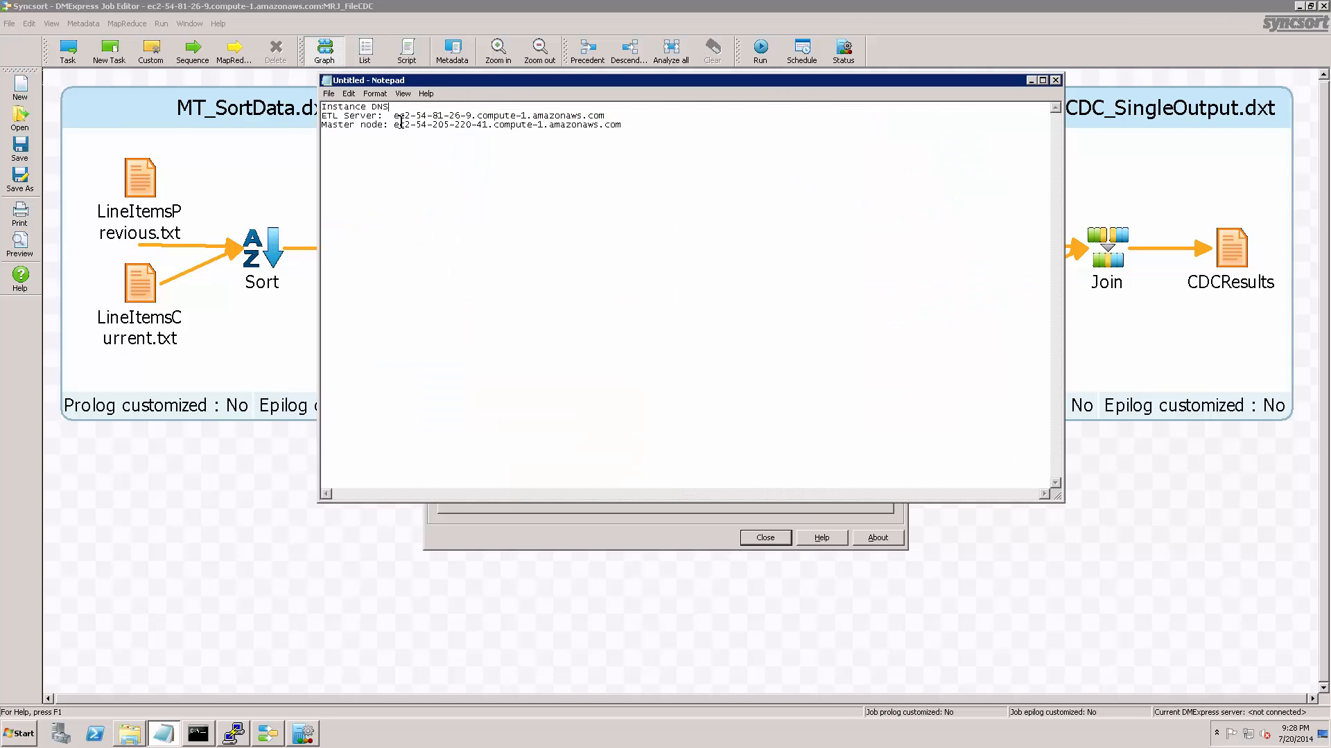
drag(532, 113, 611, 115)
key(ctrl+c)
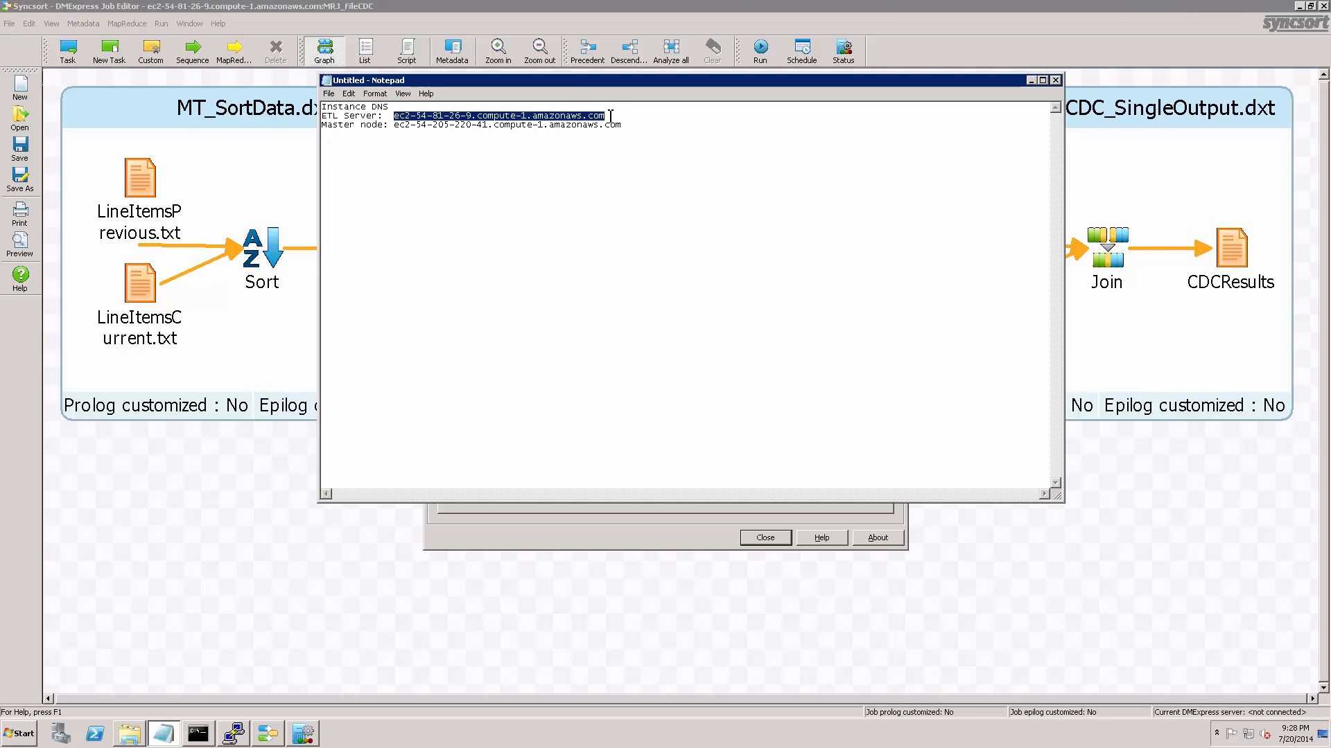
click(1030, 80)
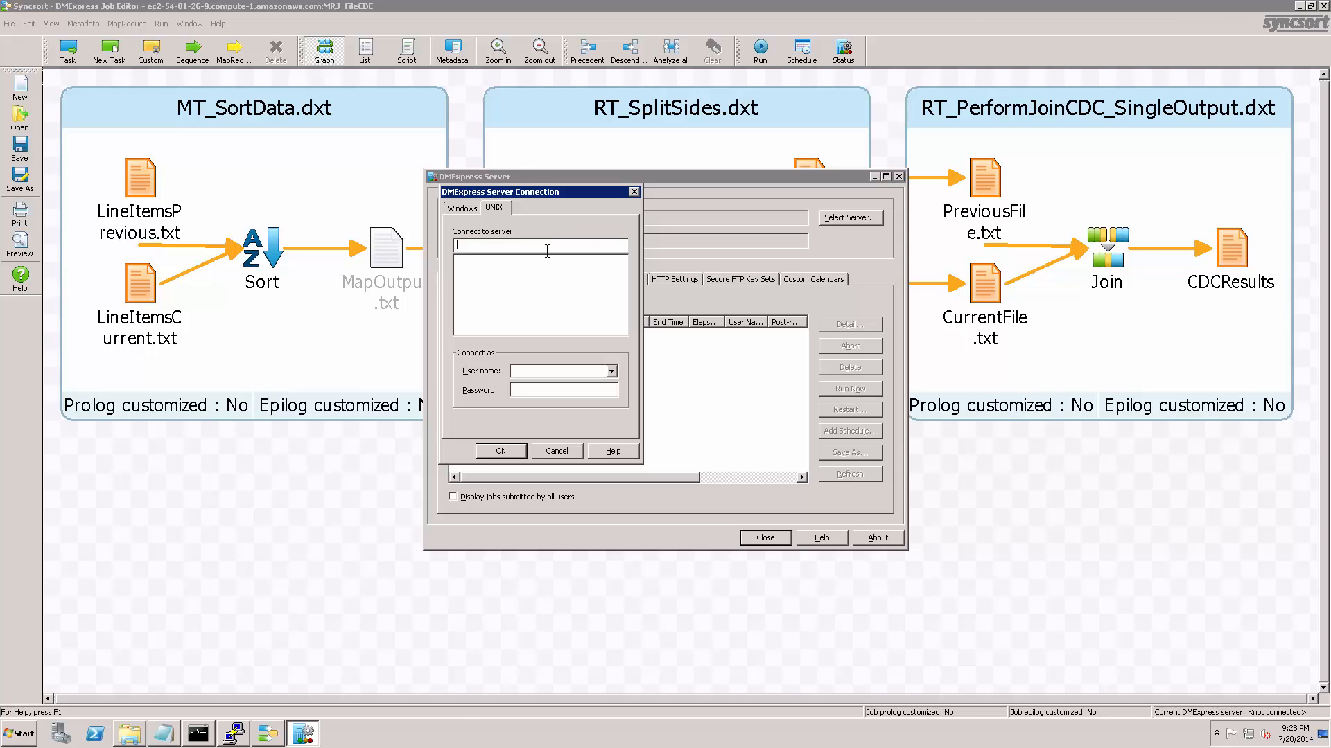
- Connect to the ETL server ec2-54-81-26-9.compute-1.amazonaws.com with hadoop as the user name
key(ctrl+v)
click(558, 378)
text(hadoop)
key(Return)
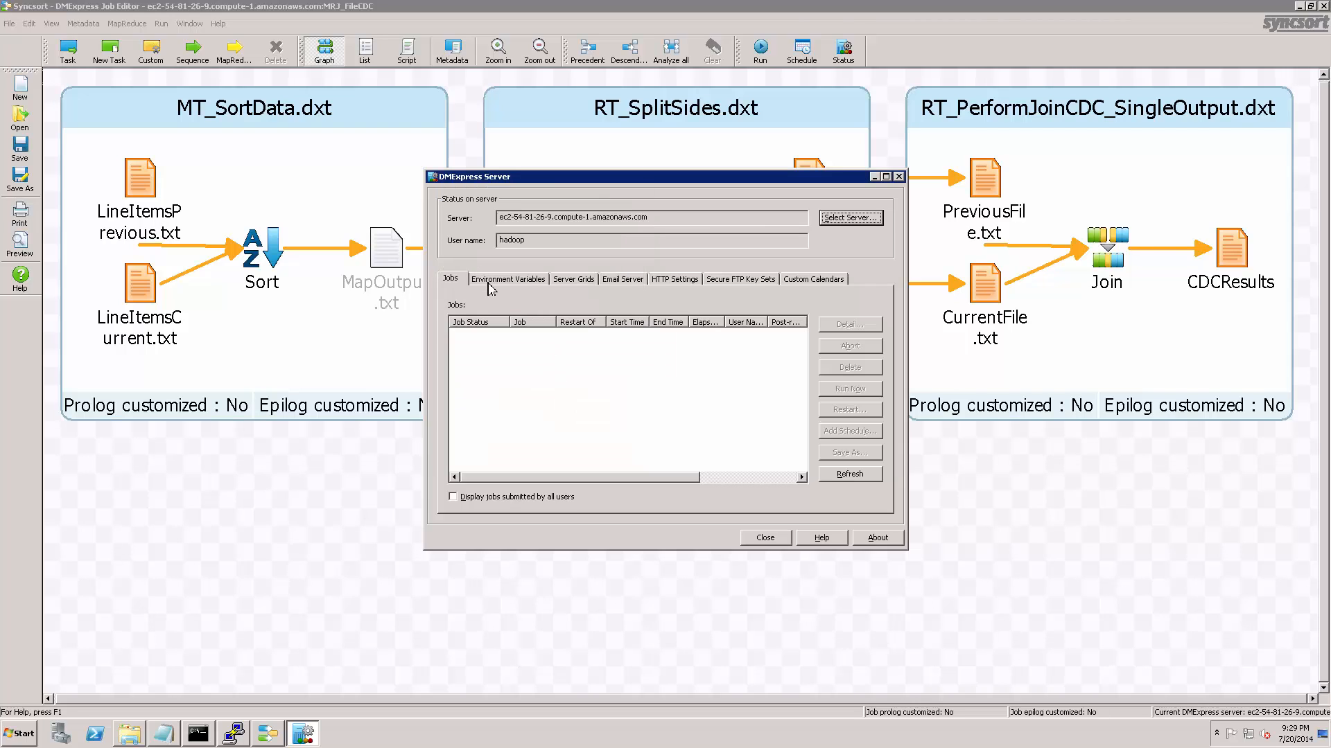
- Clear the value of the HDFS_SERVER runtime environment variable on the ETL server
click(490, 287)
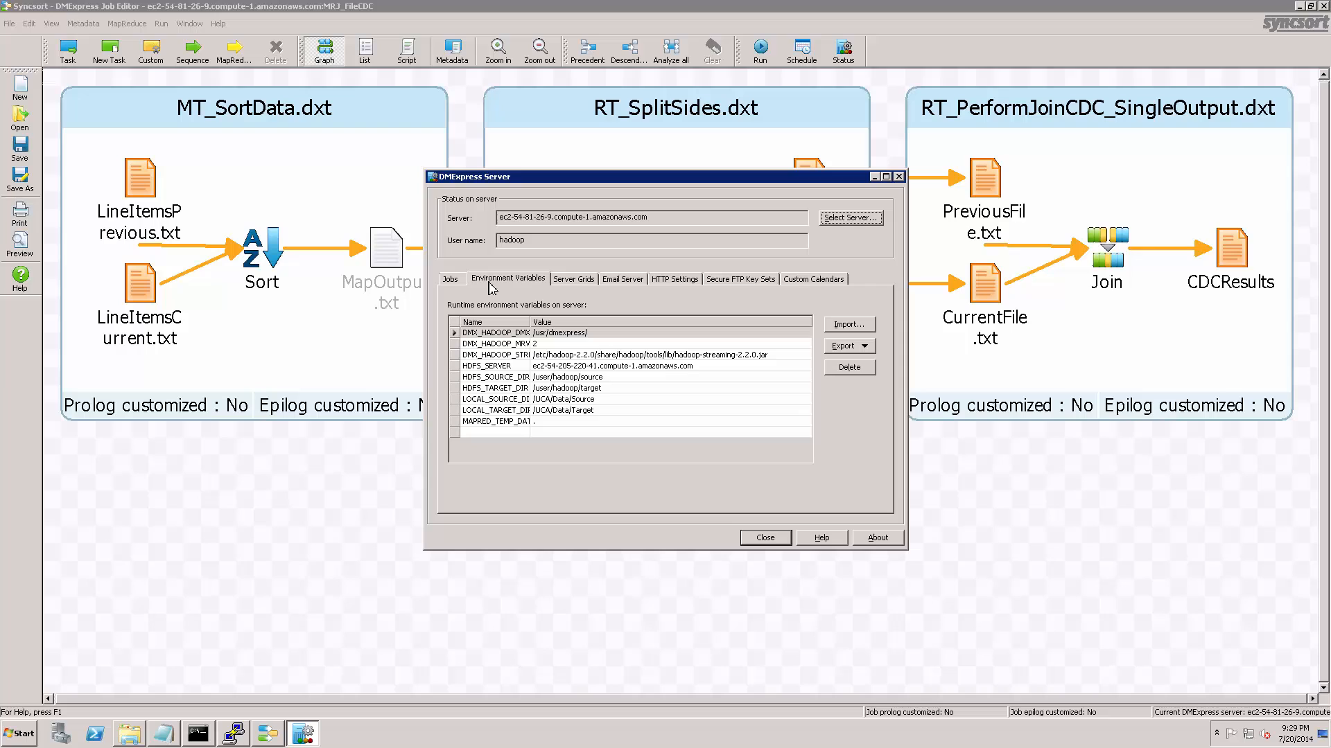
click(589, 280)
click(504, 283)
click(545, 367)
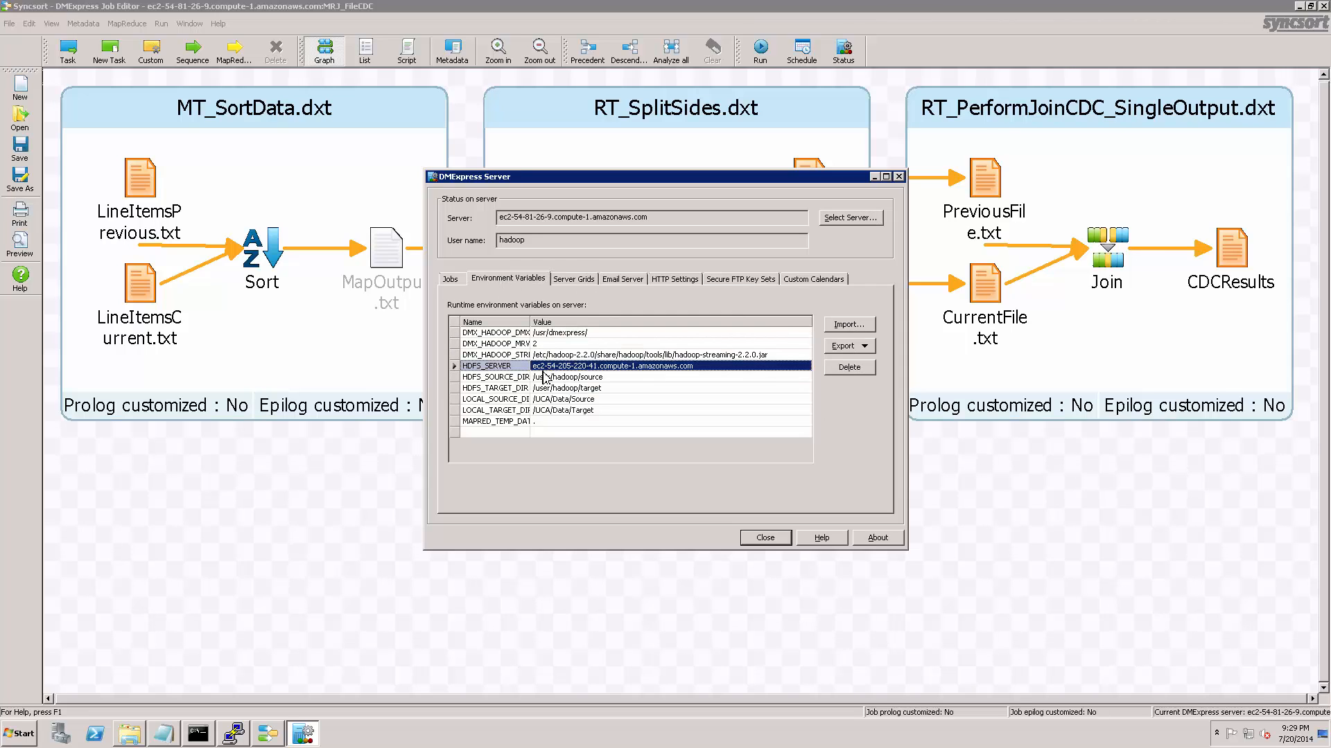
click(539, 366)
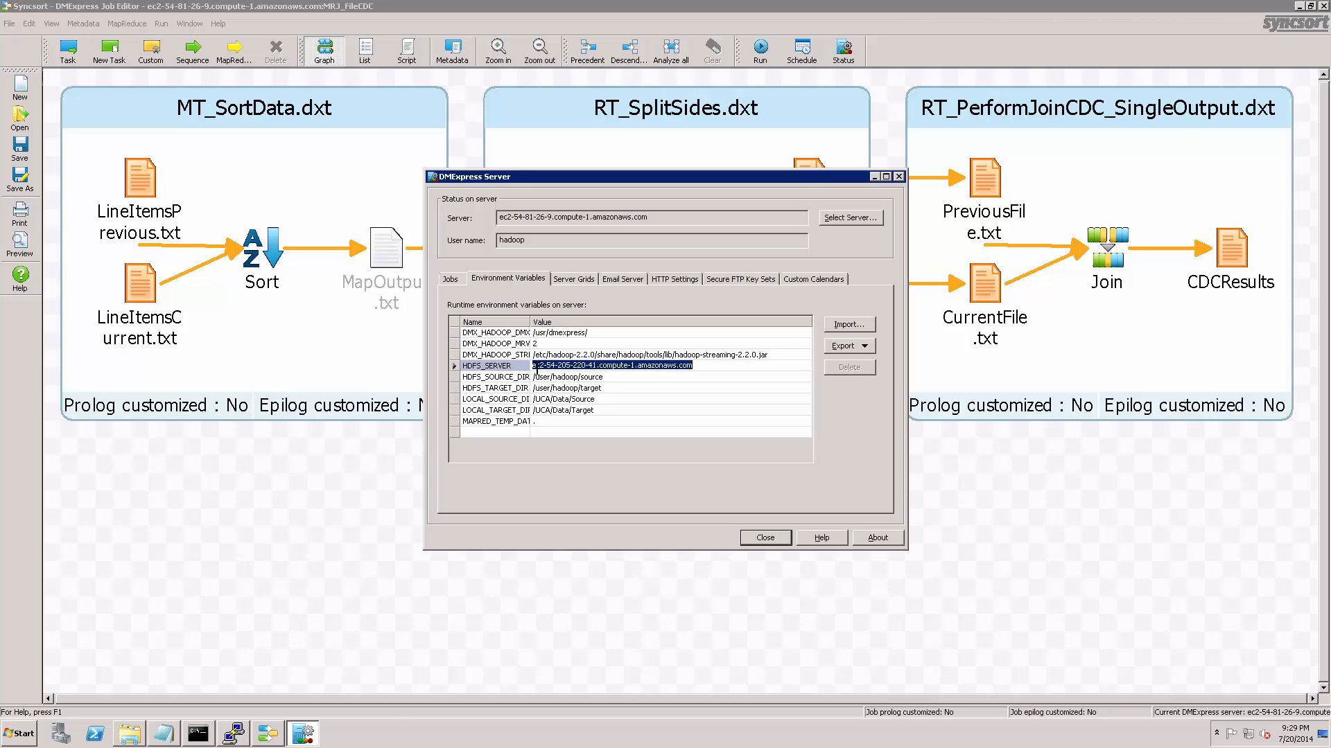
key(BackSpace)
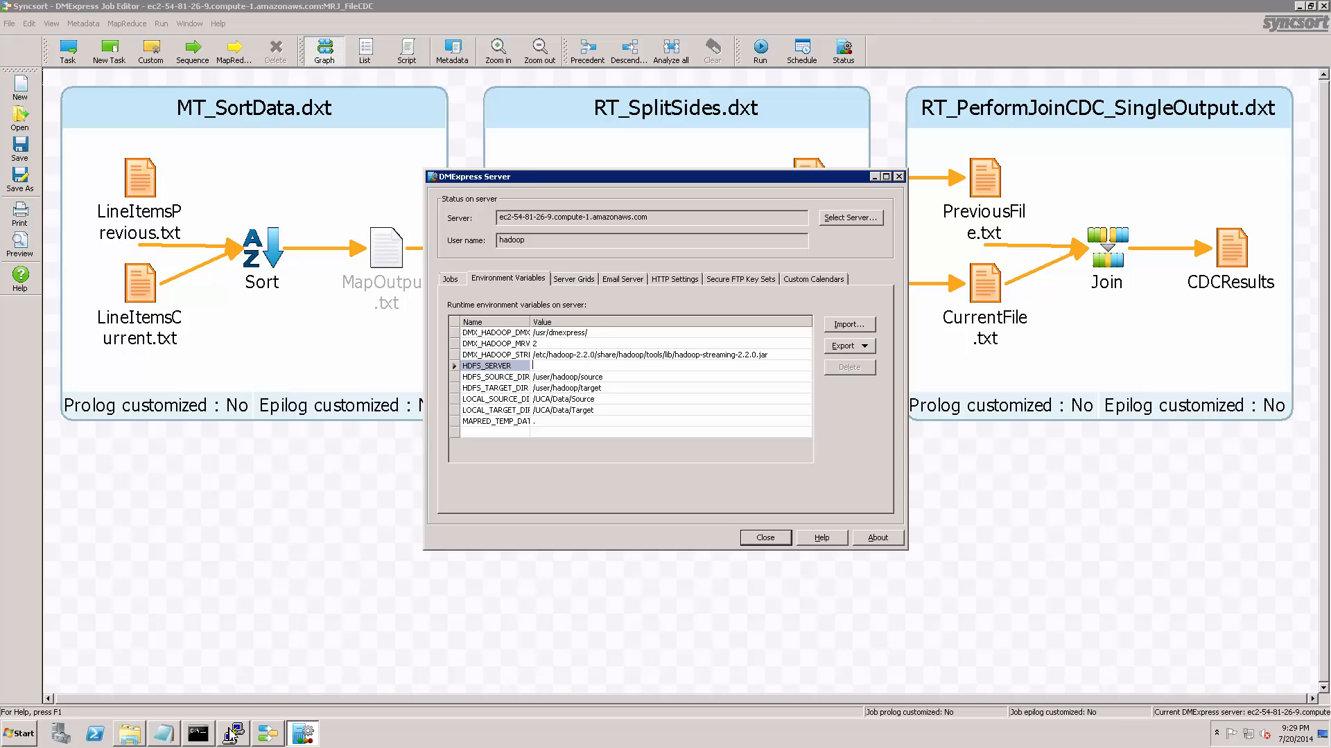
- Set HDFS_SERVER to the master node's DNS name from the Notepad notes, ec2-54-205-220-41.compute-1.amazonaws.com, and close the server window
click(161, 736)
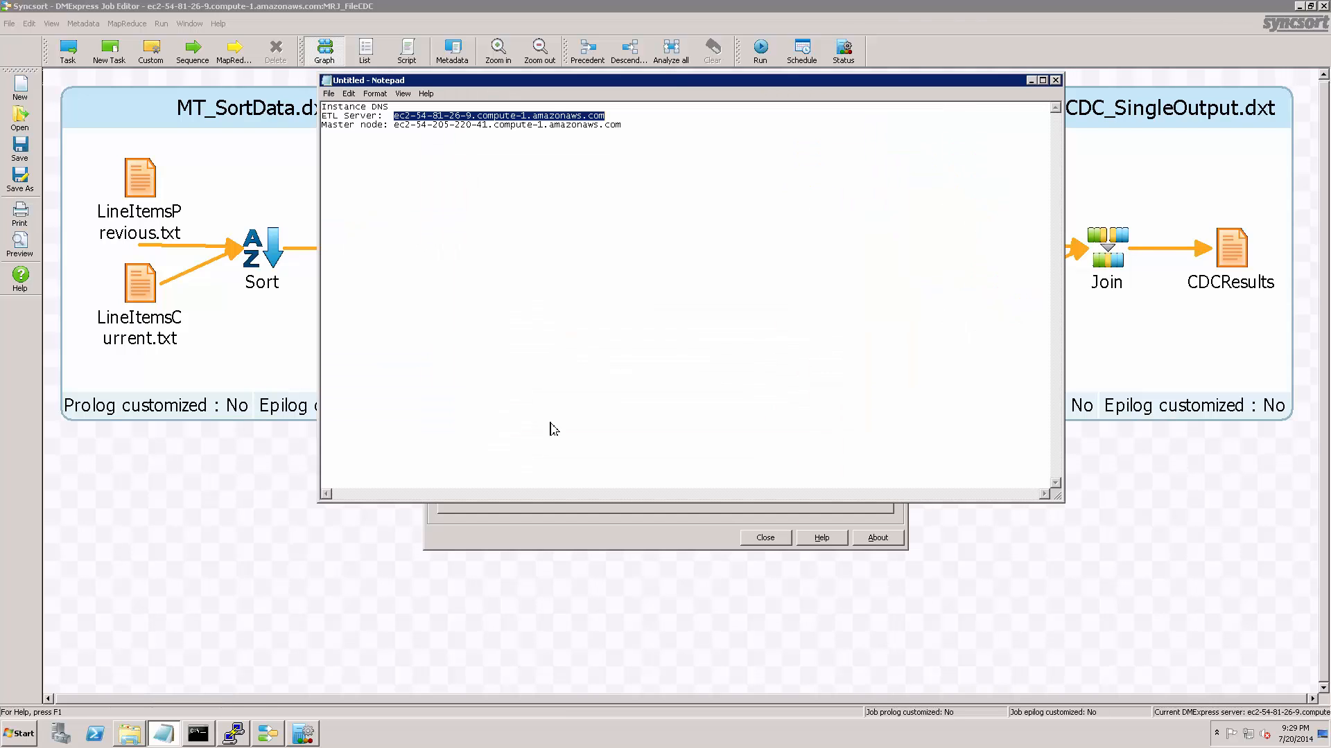
click(496, 125)
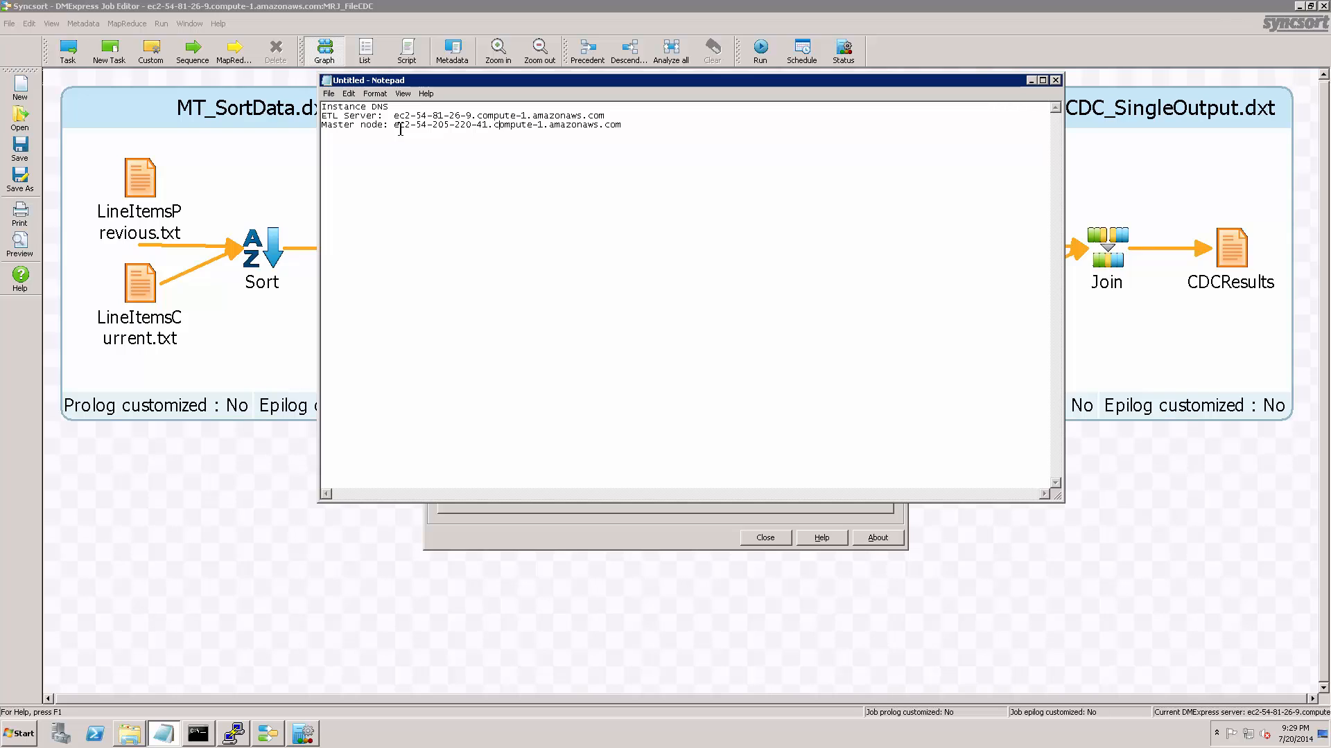
drag(421, 128, 630, 125)
key(ctrl+c)
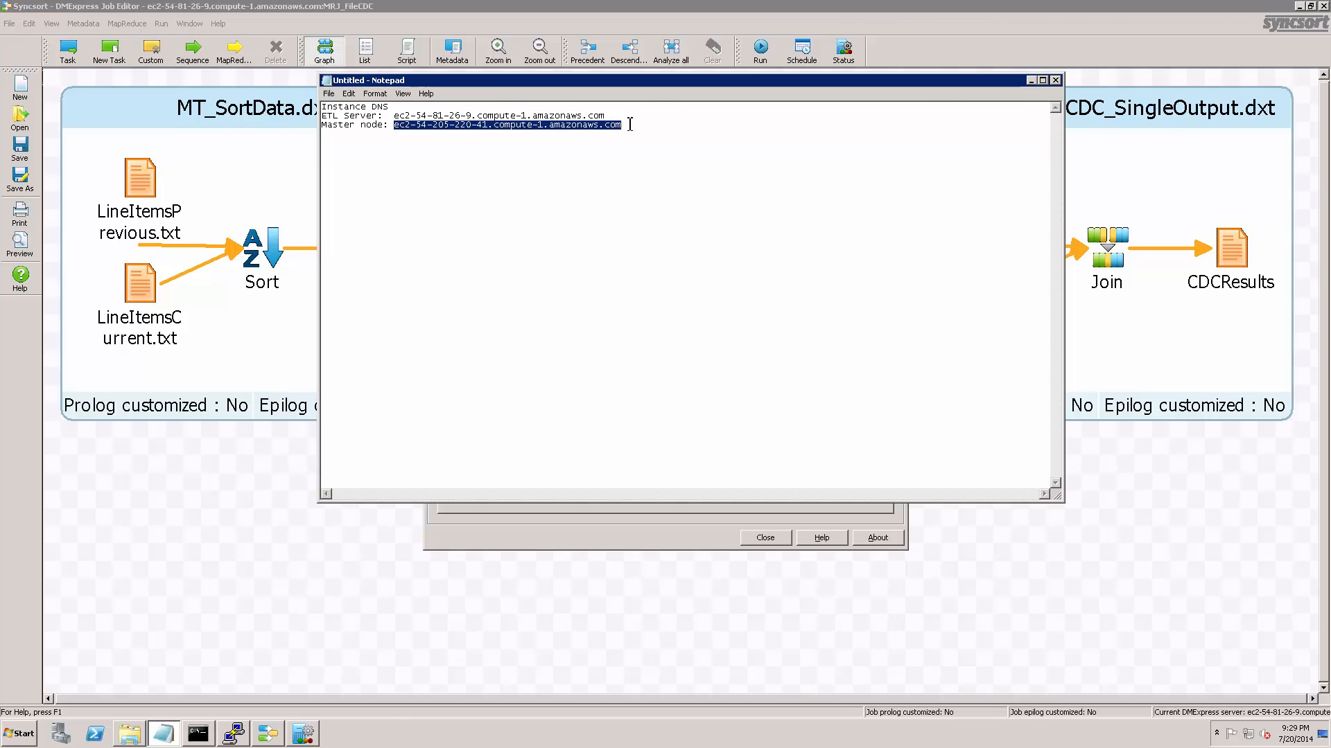
click(1030, 81)
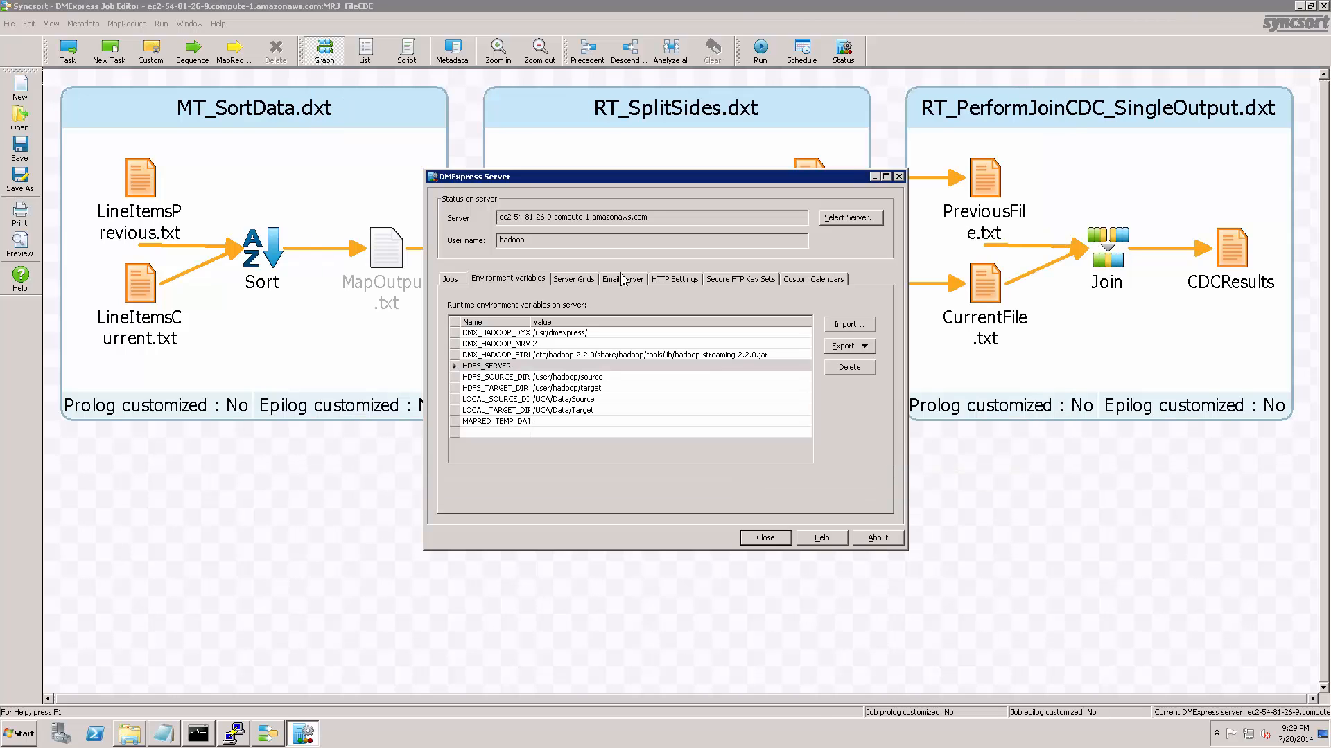
click(578, 366)
click(578, 366)
key(ctrl+v)
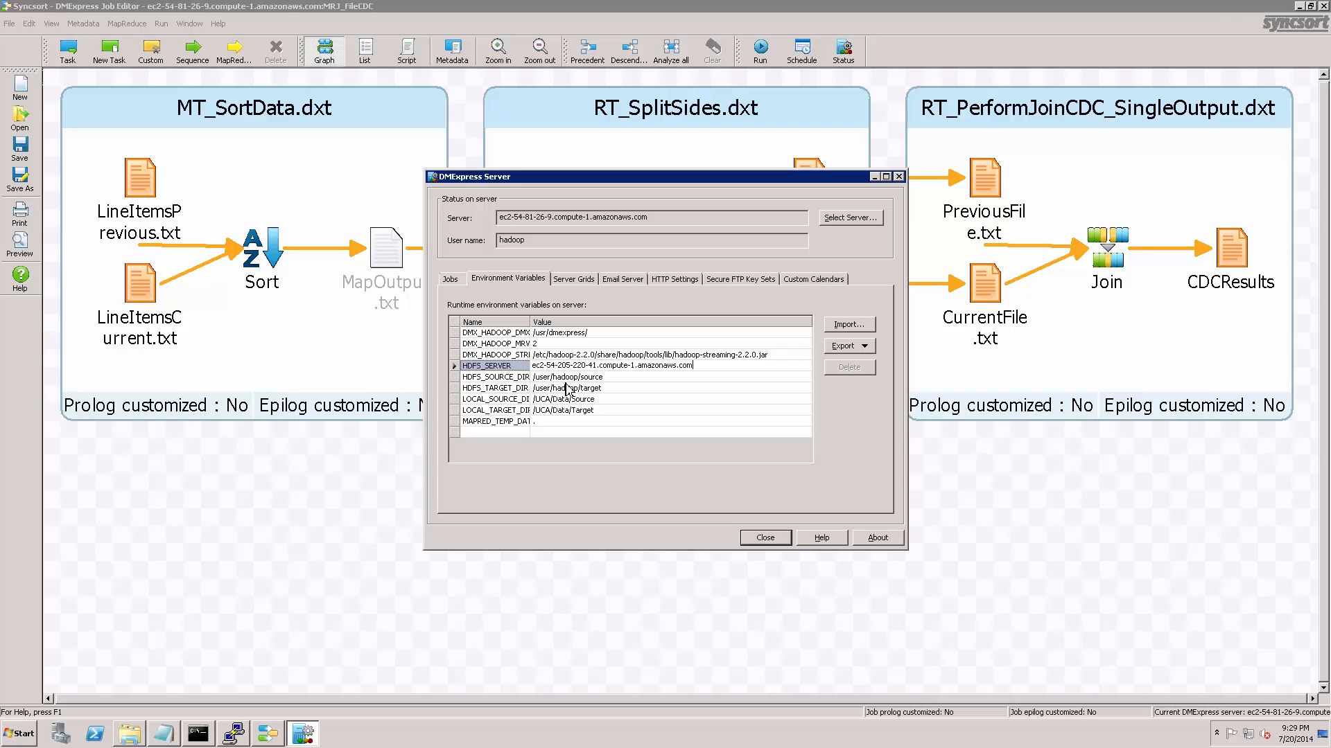
click(765, 538)
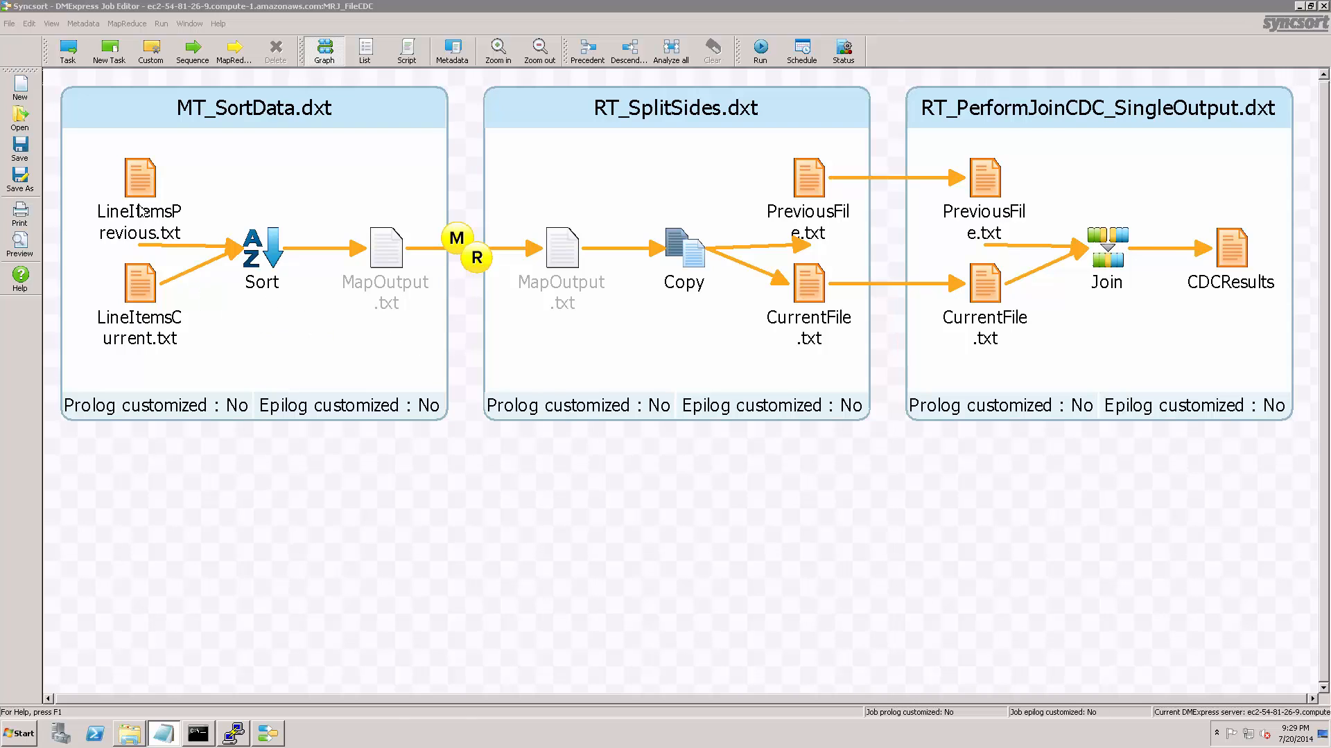
- Sample the LineItemsPrevious.txt source in MT_SortData using a Hadoop Distributed File System (HDFS) connection without authentication
click(148, 189)
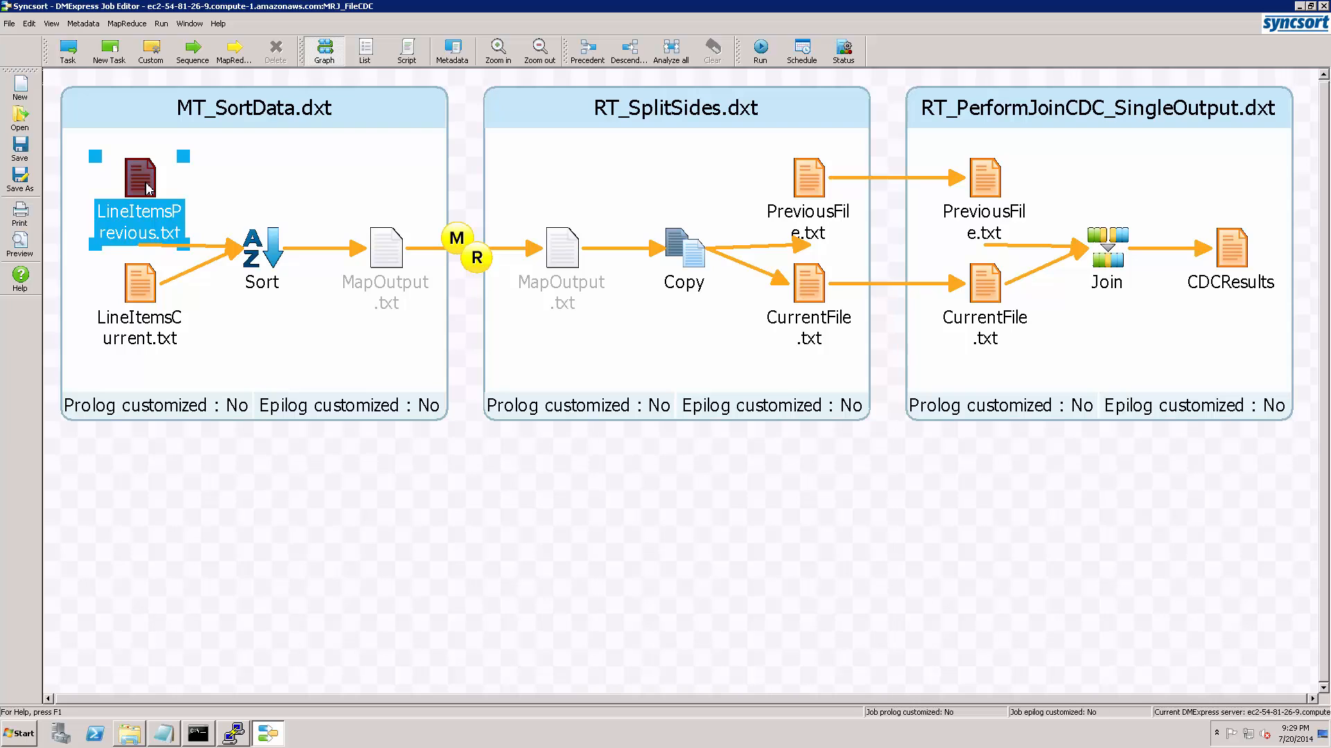
right_click(146, 183)
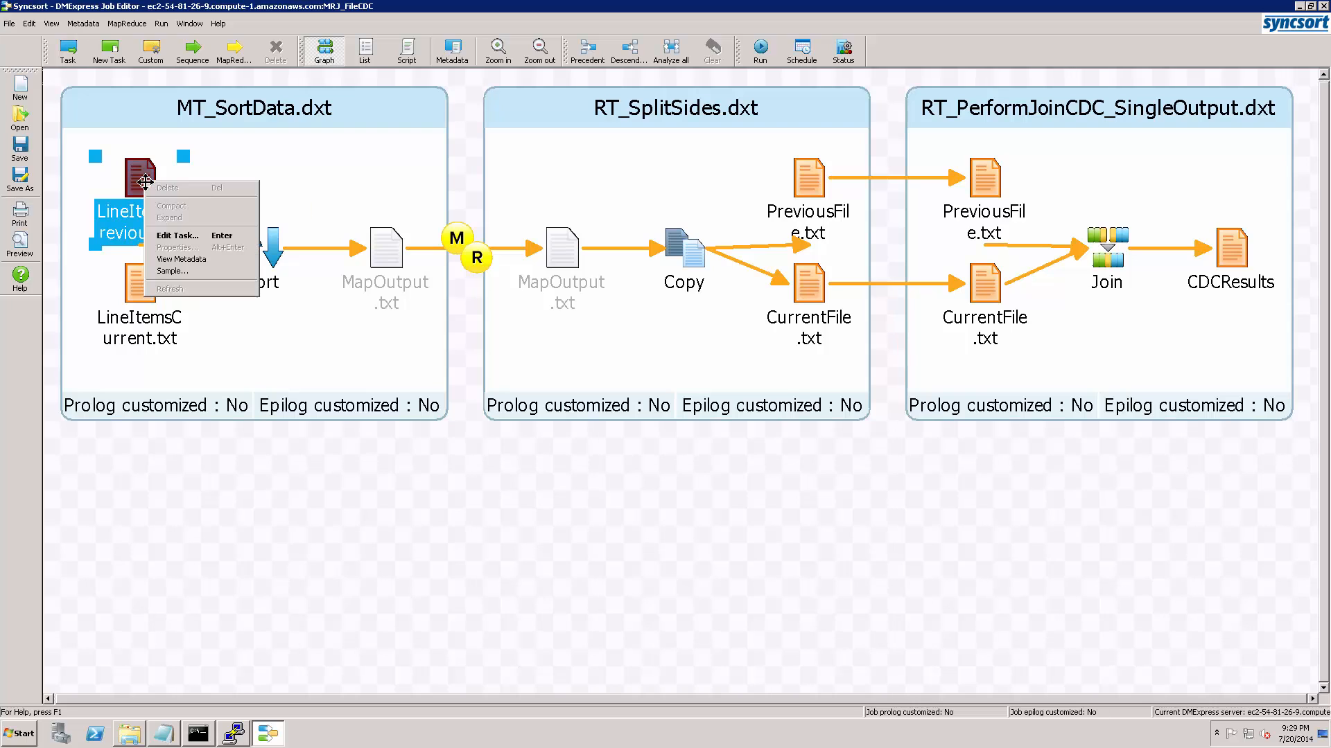
click(189, 273)
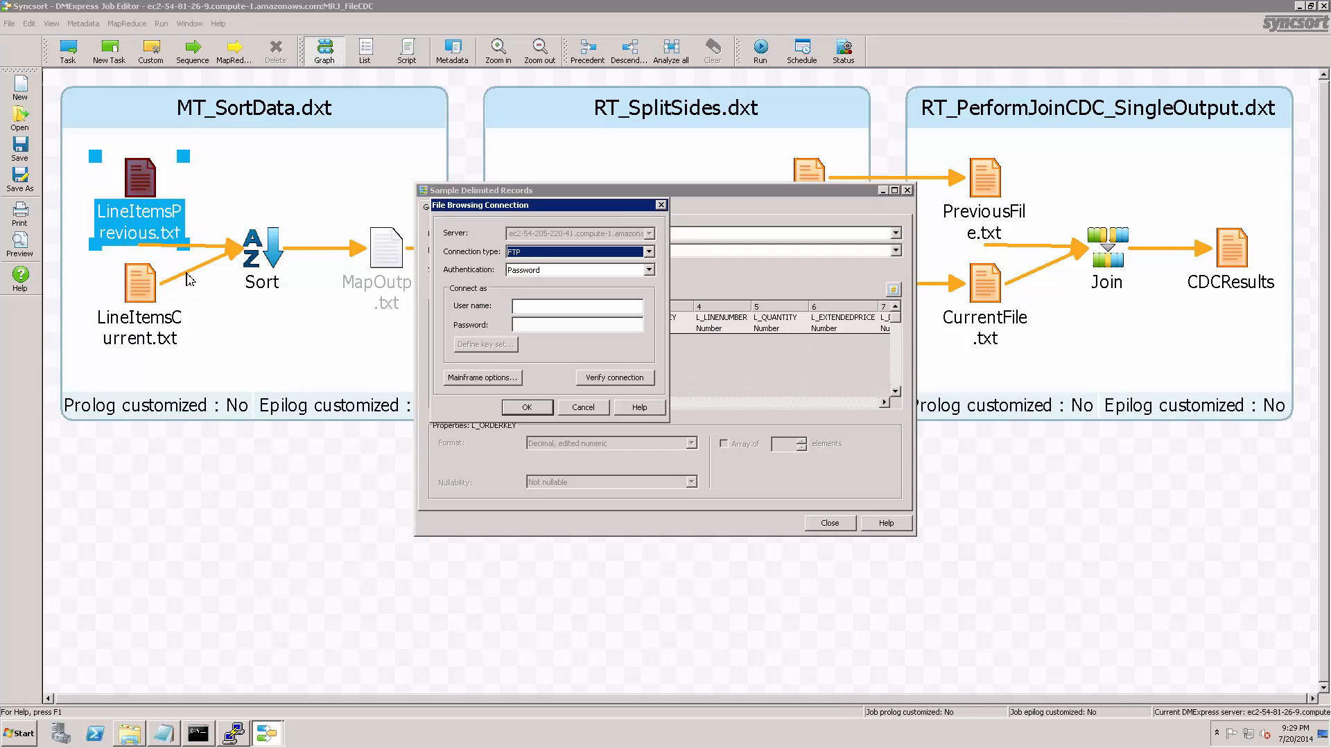
click(532, 253)
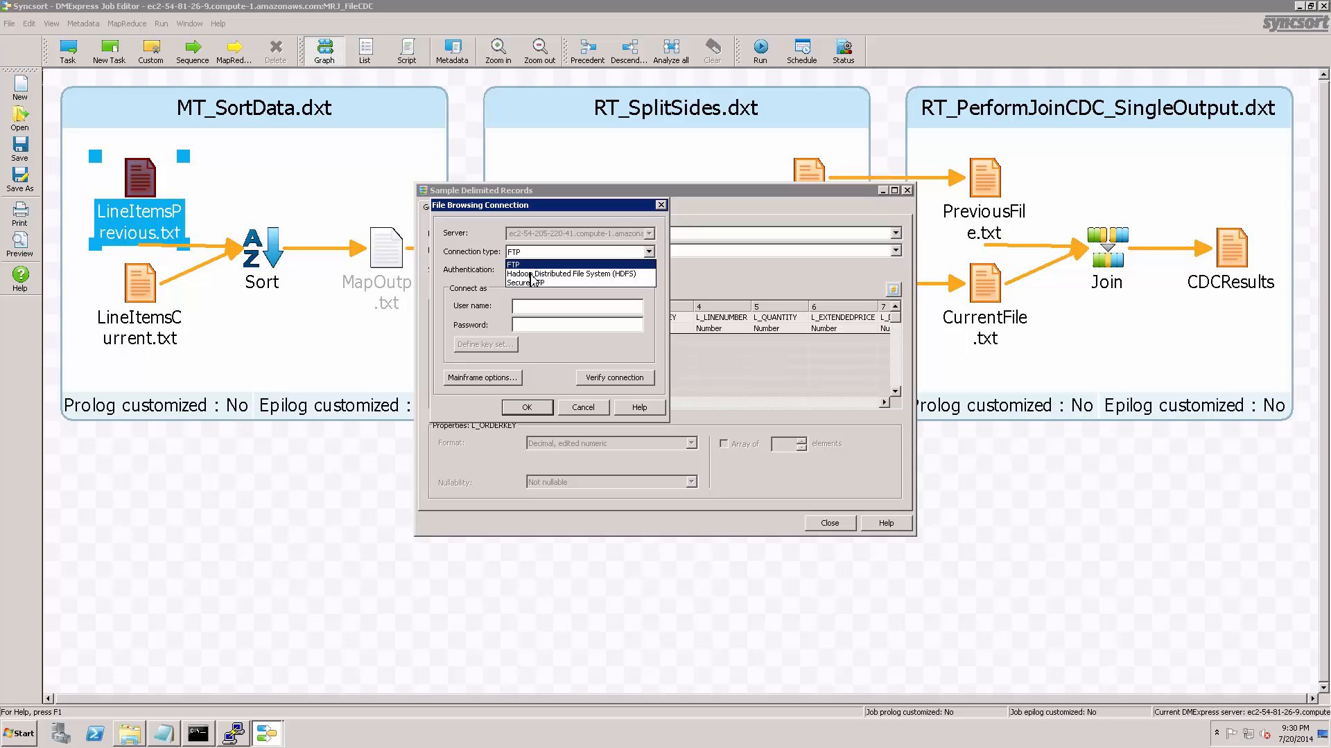
click(534, 274)
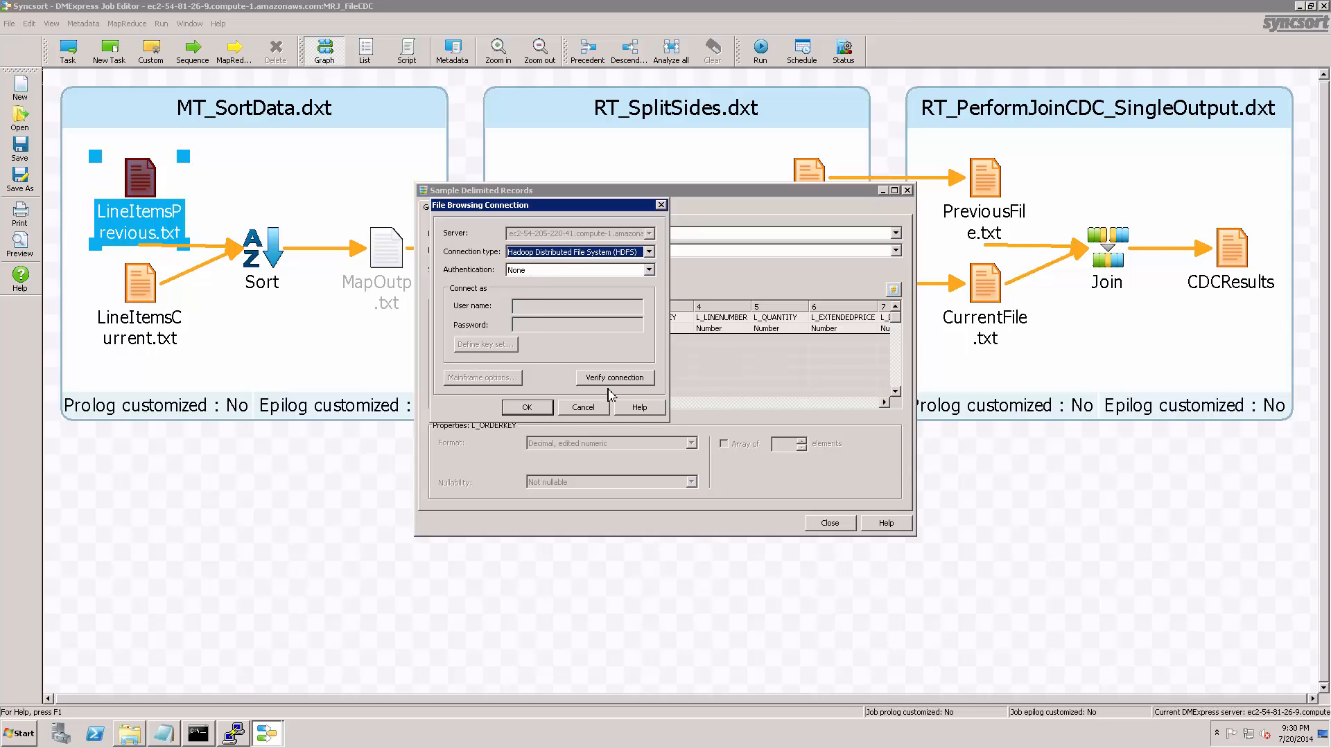
click(537, 408)
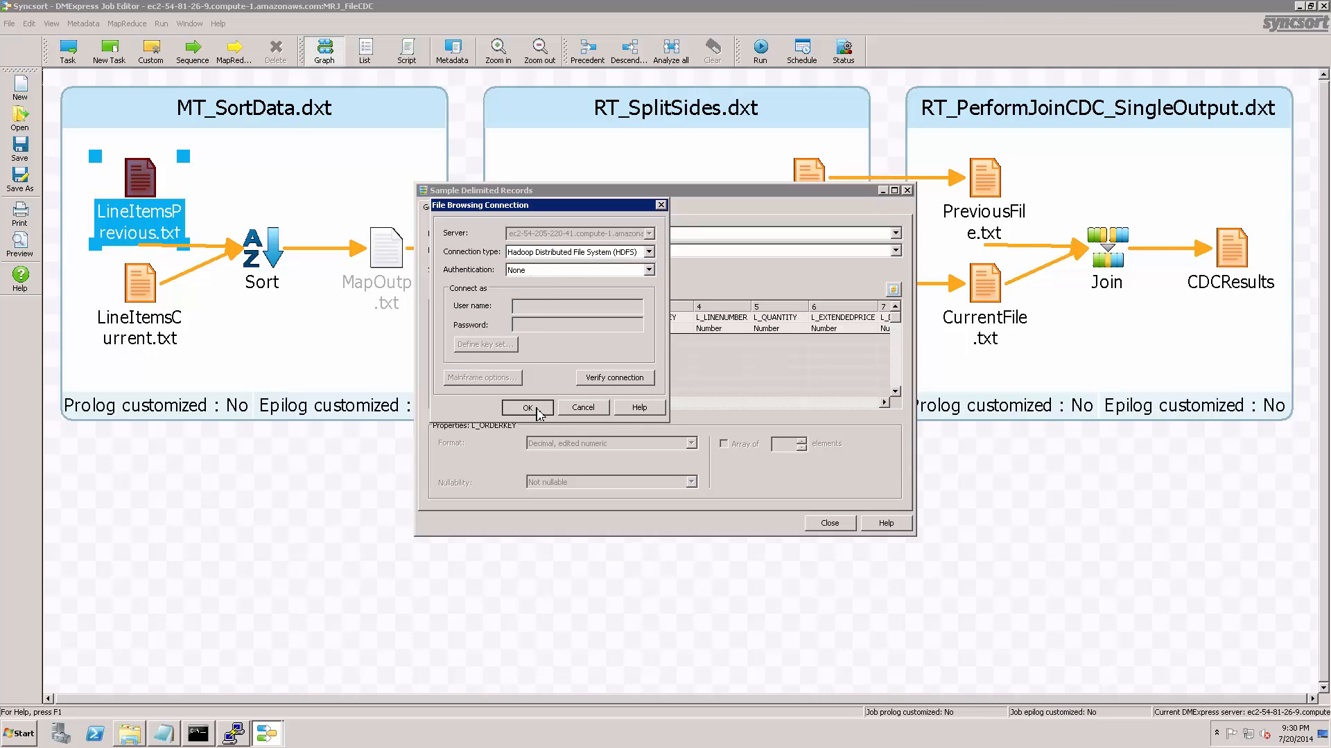
click(538, 410)
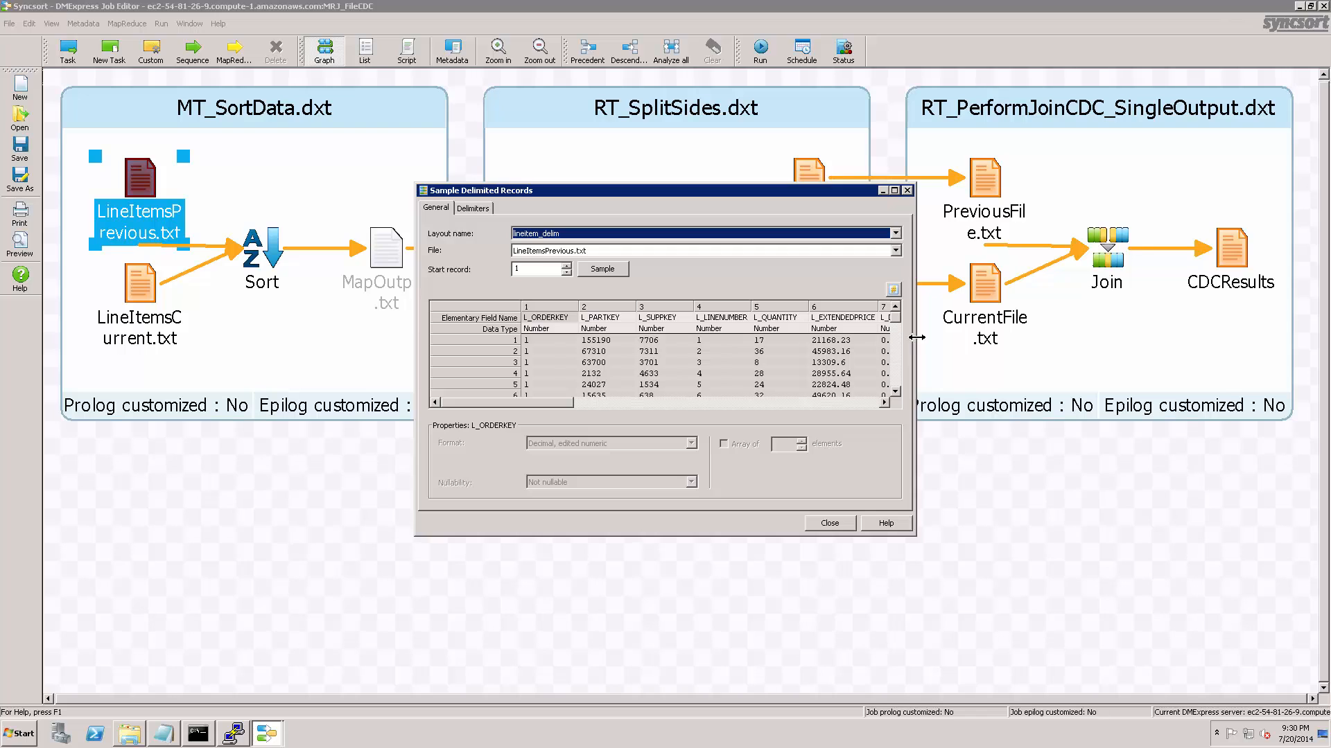
- Examine the sampled records' L_ORDERKEY, L_PARTKEY, L_SUPPKEY and L_LINENUMBER fields in a widened window, then close the sample
drag(915, 344, 1220, 326)
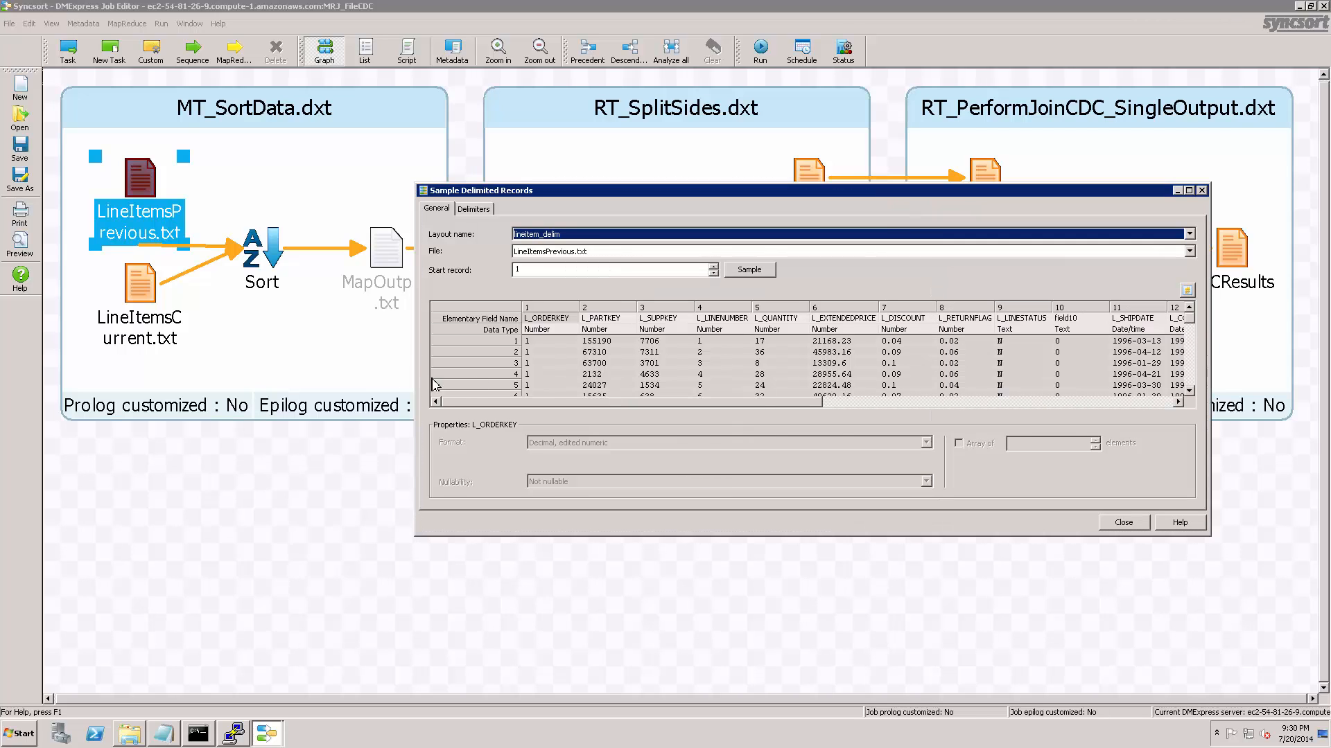
click(551, 318)
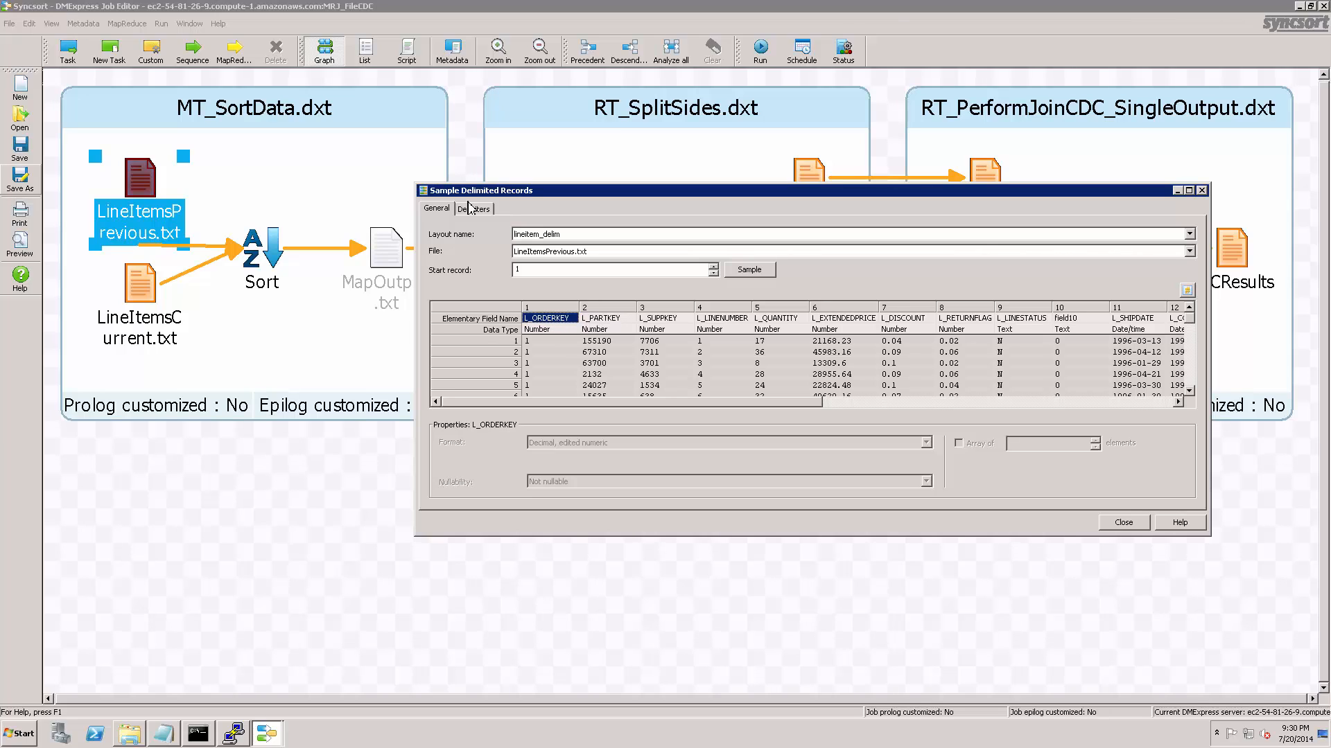
click(598, 323)
click(668, 322)
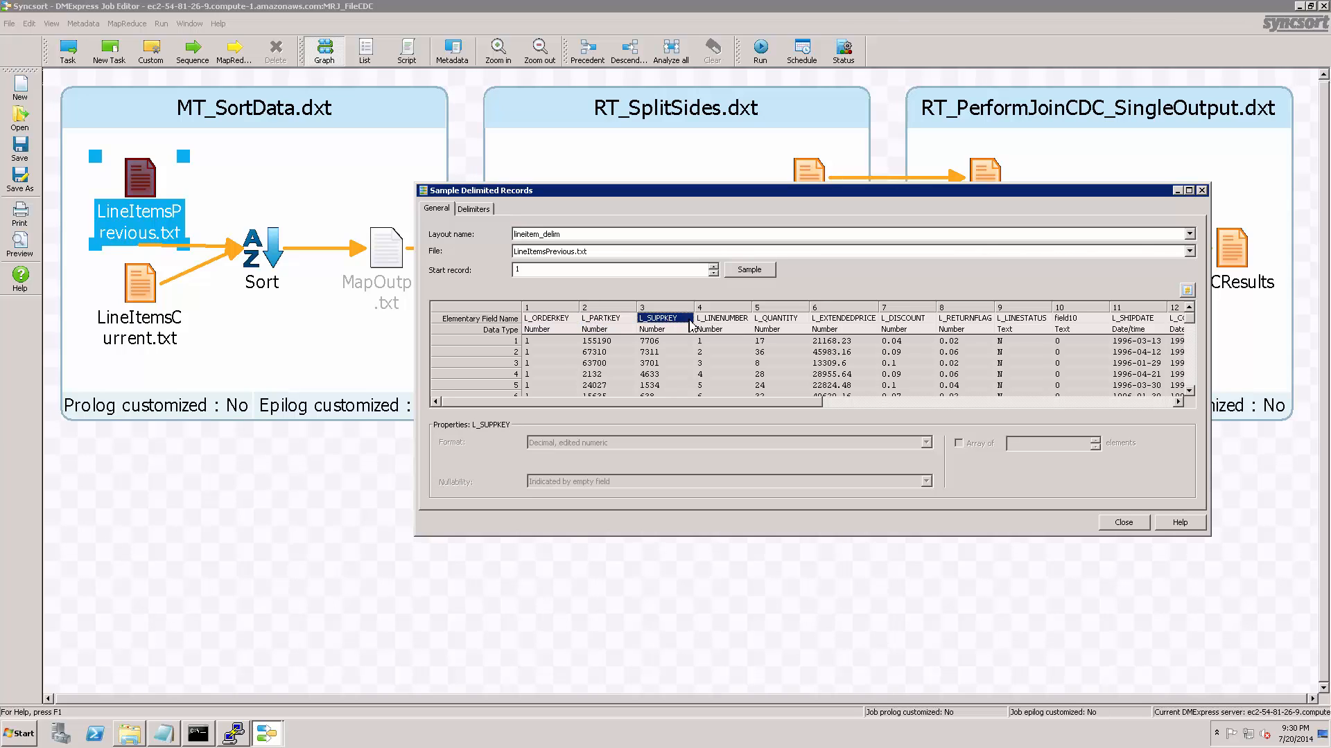
click(717, 320)
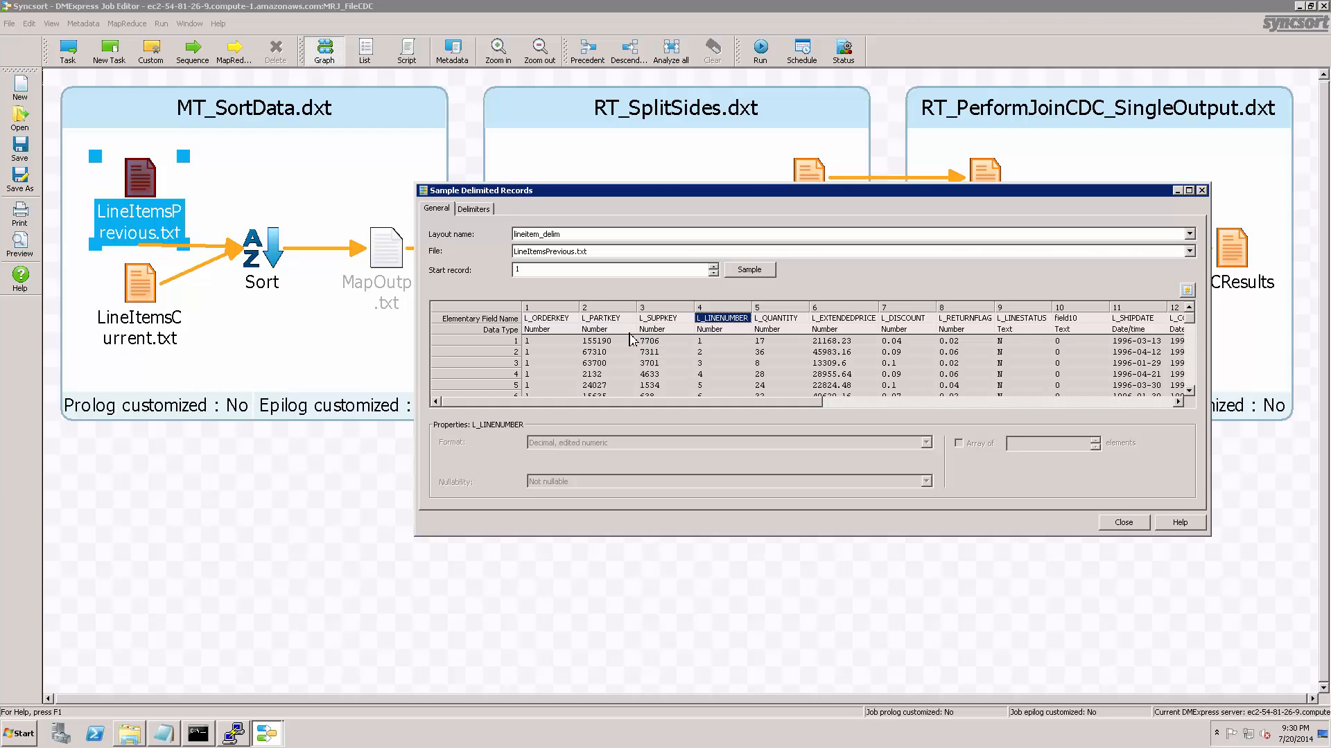
click(605, 329)
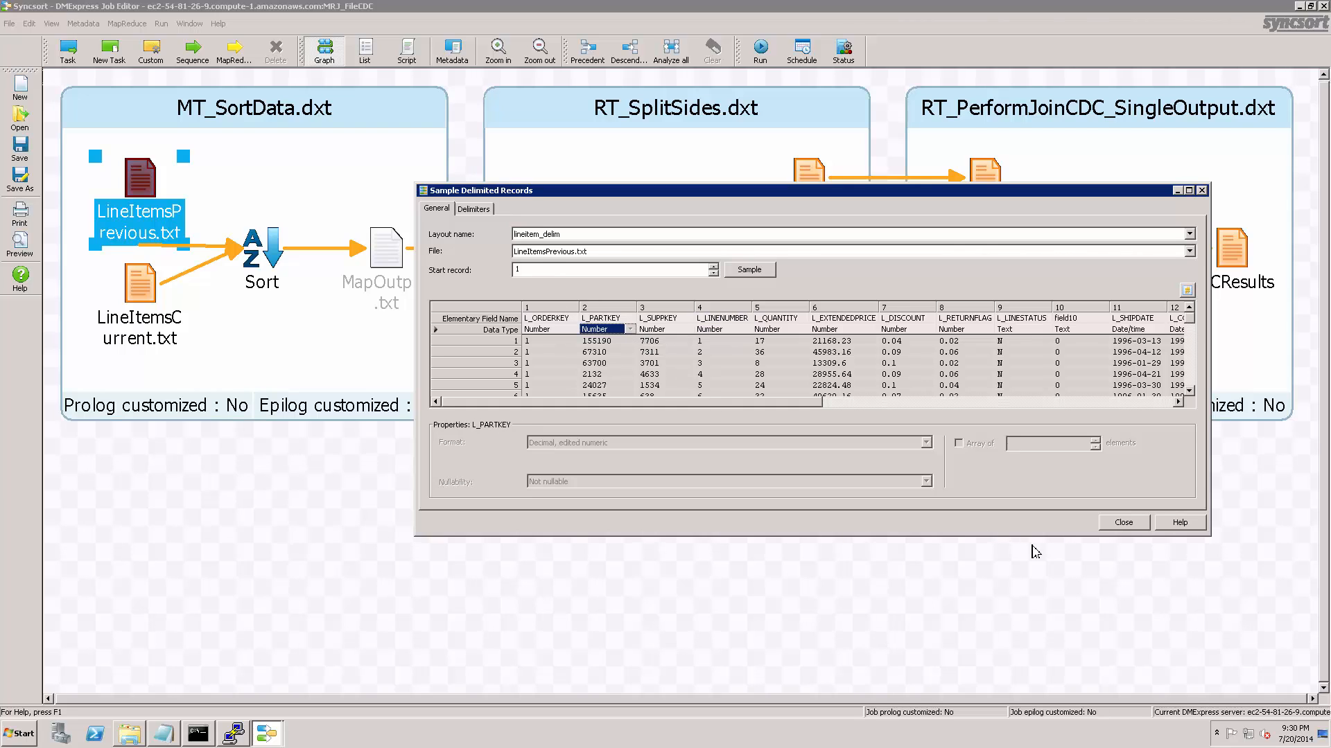
click(1121, 522)
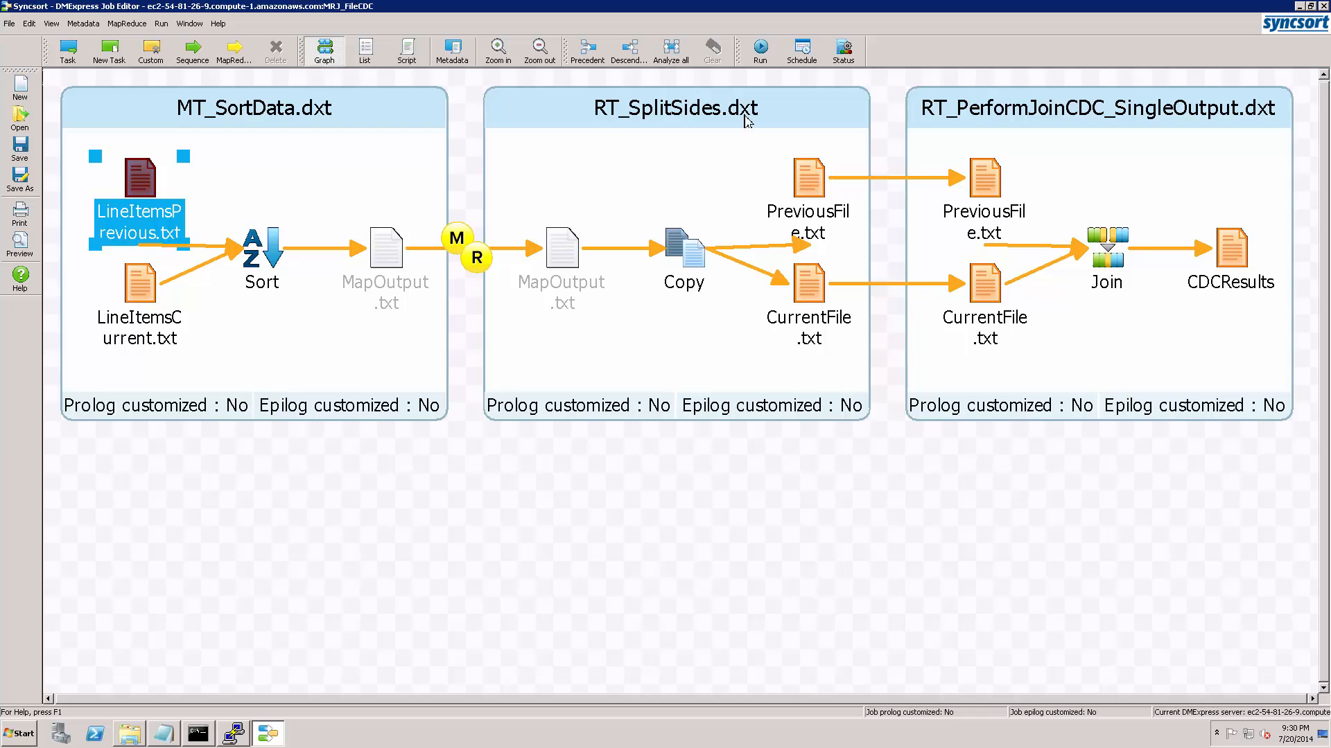
- Run the MRJ_FileCDC job immediately on the Hadoop cluster
click(774, 63)
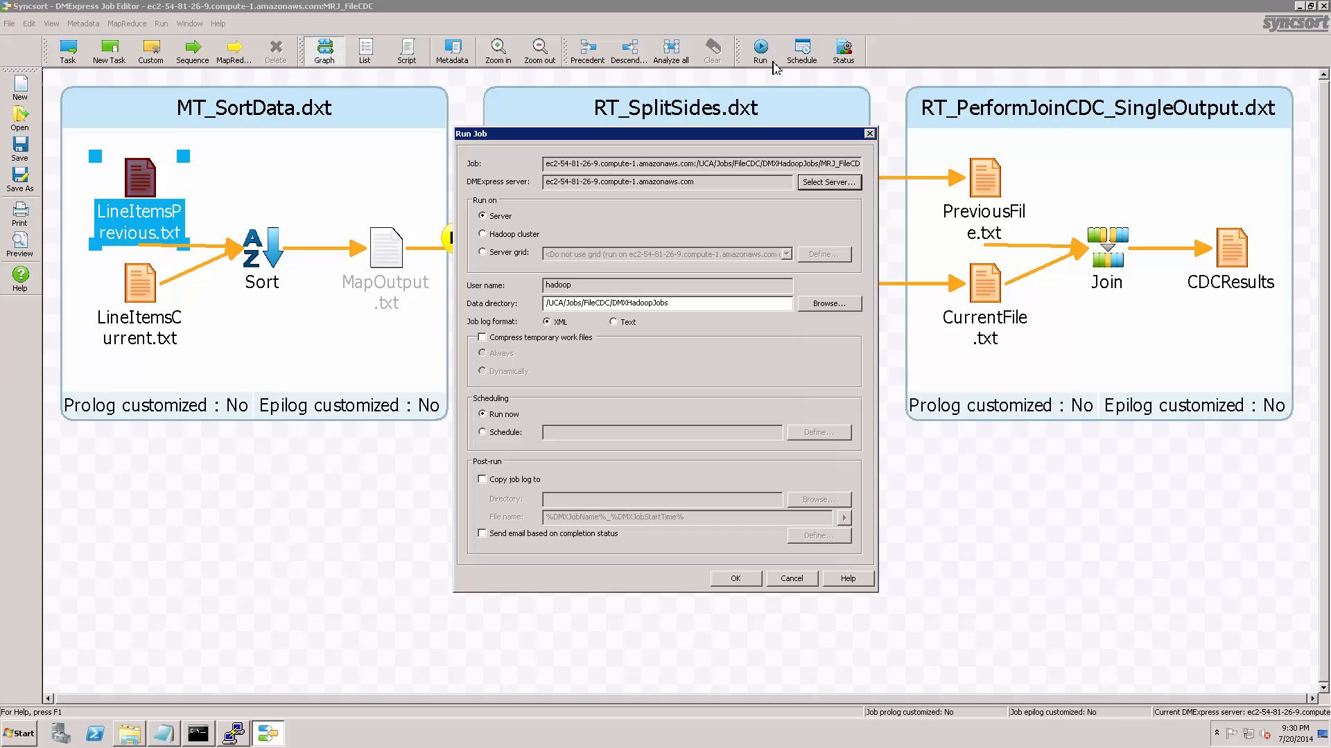
click(499, 237)
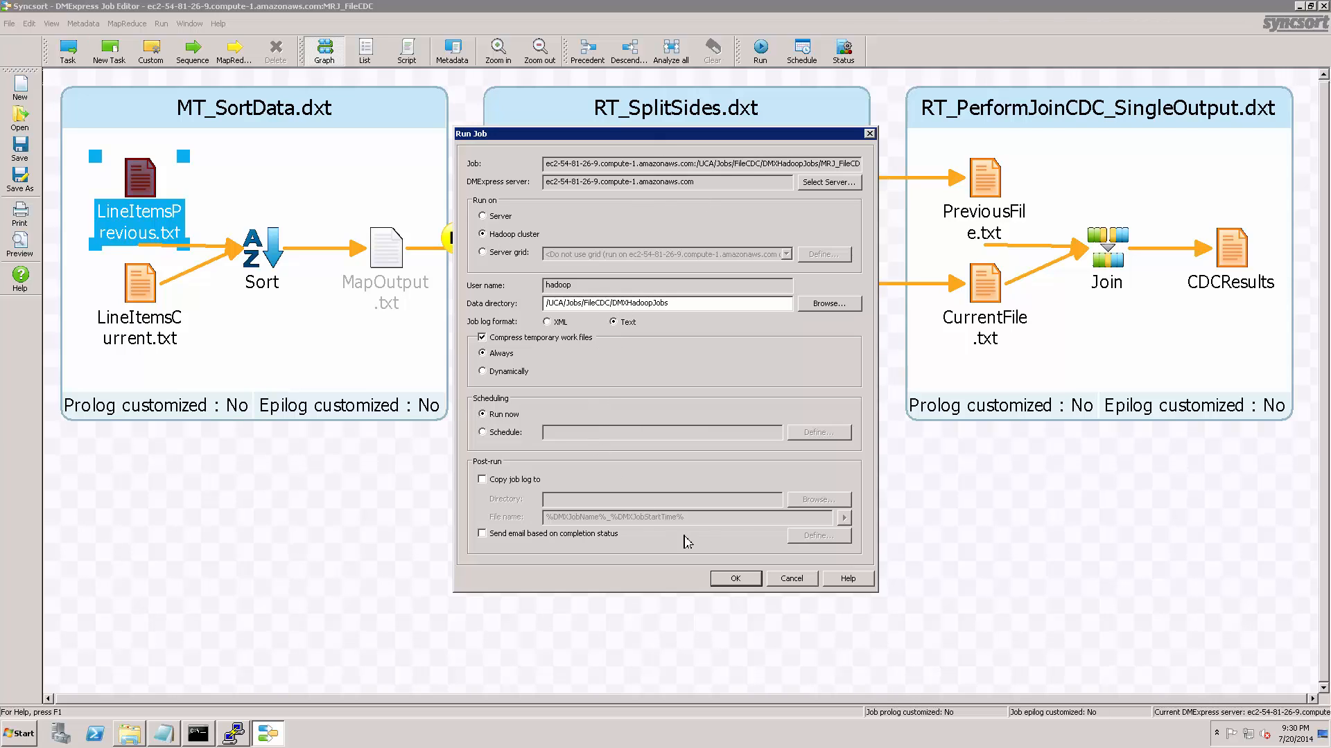
click(744, 584)
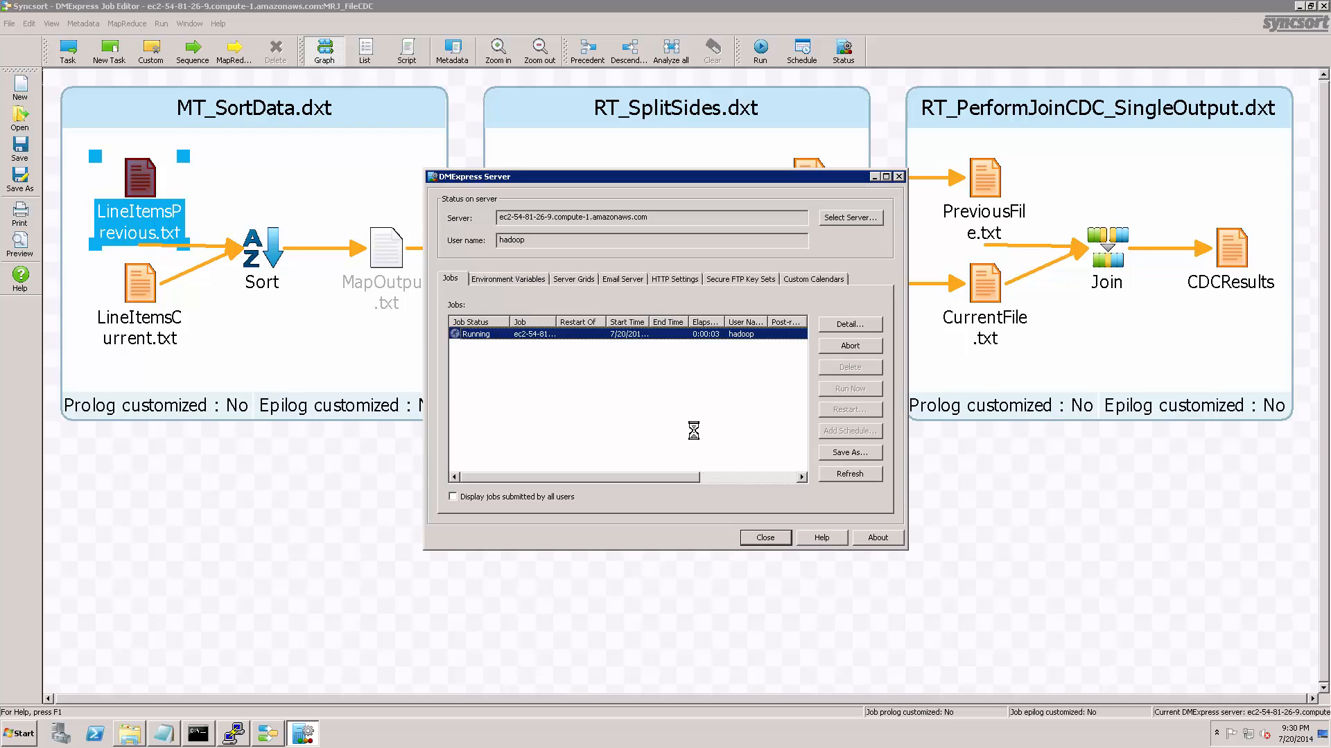
- Open the detailed log of the running MRJ_FileCDC job and refresh it to check progress
click(848, 325)
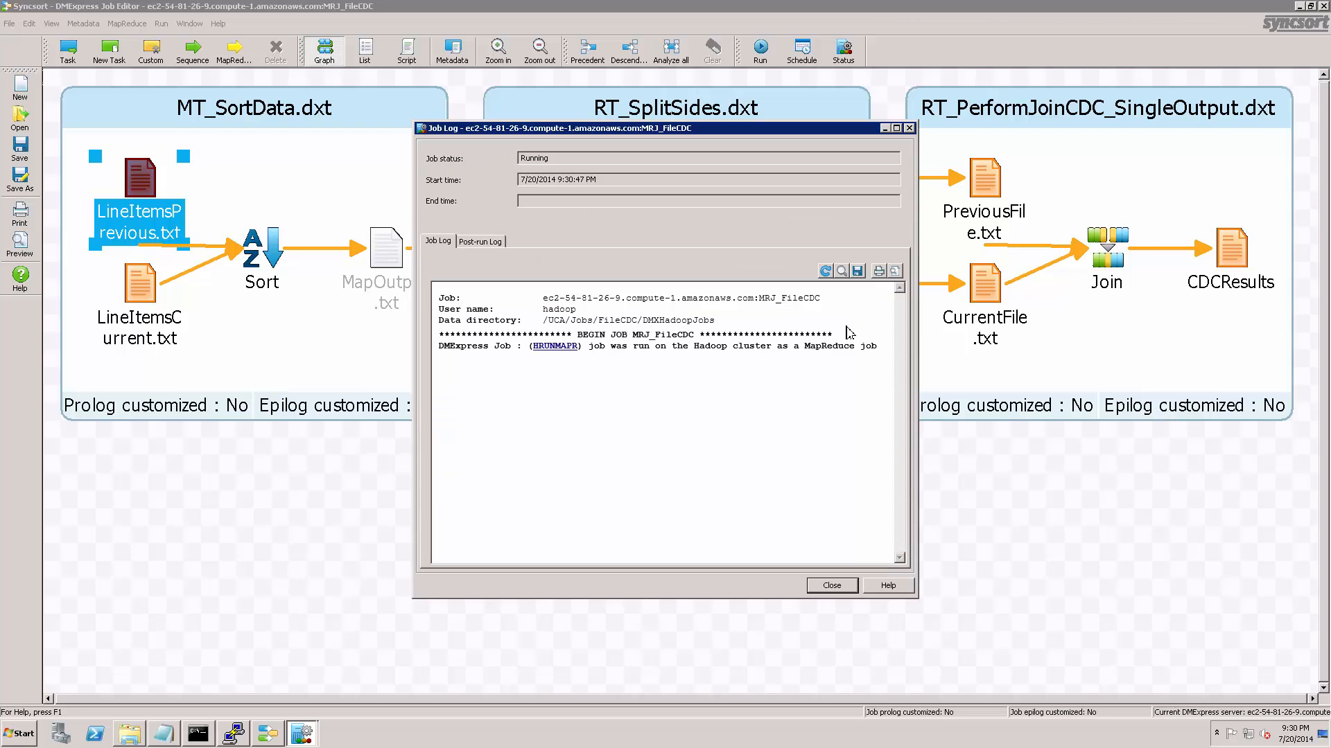
click(825, 271)
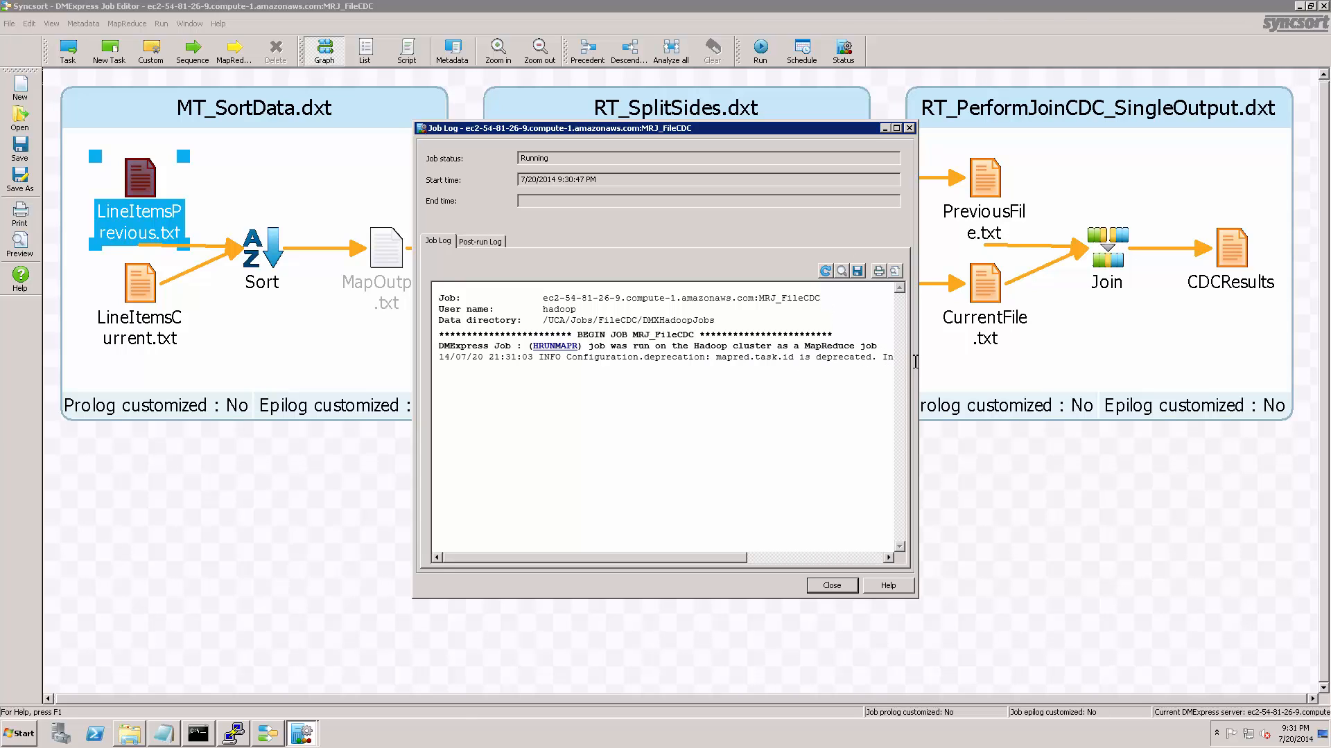
- Enlarge the MRJ_FileCDC job log, refresh it until the run finishes, review the counters, and close the log and server status
click(896, 128)
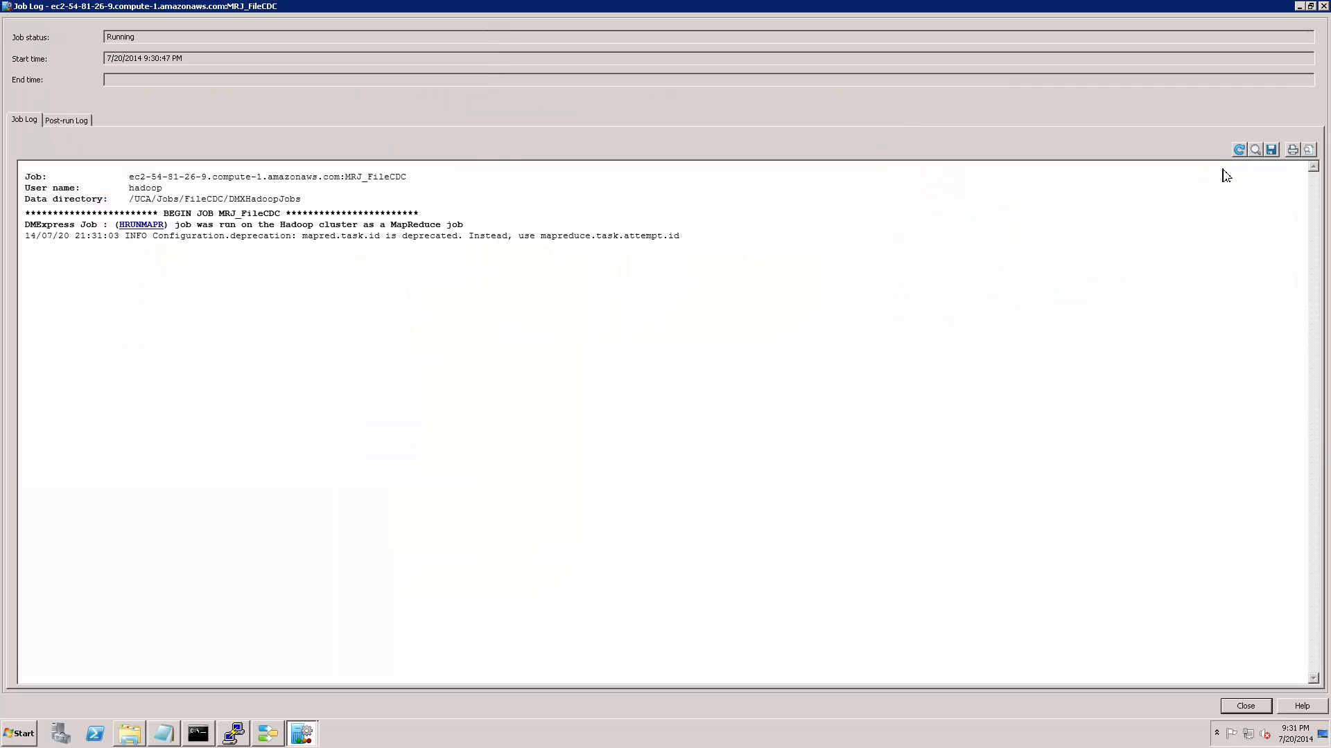
click(1238, 150)
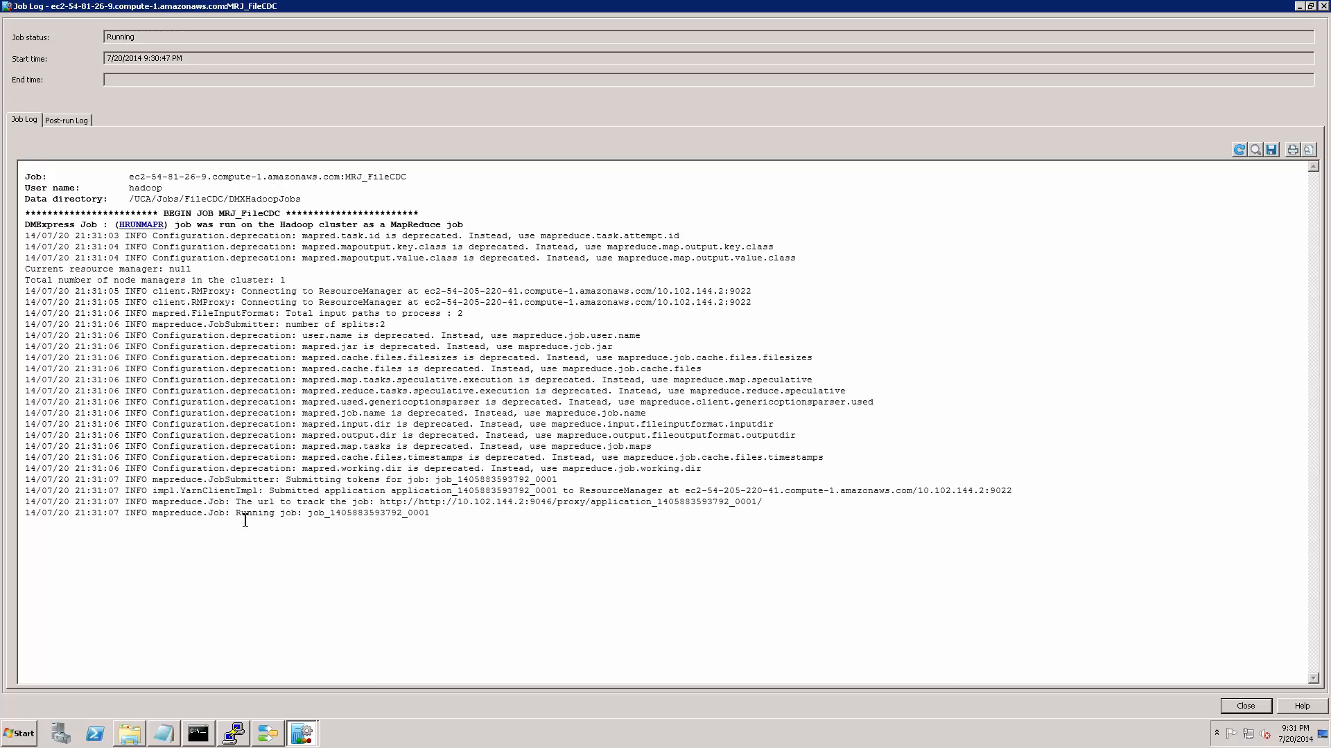
click(1244, 155)
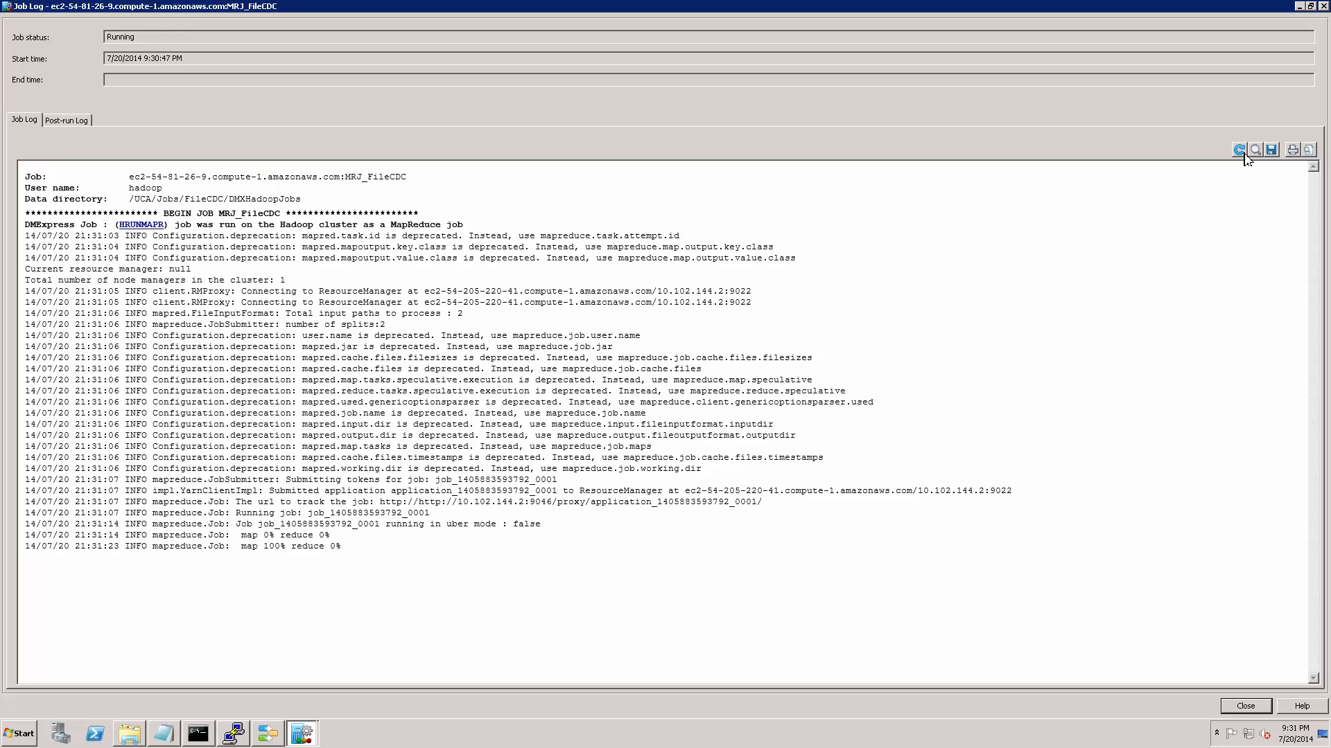
click(1240, 150)
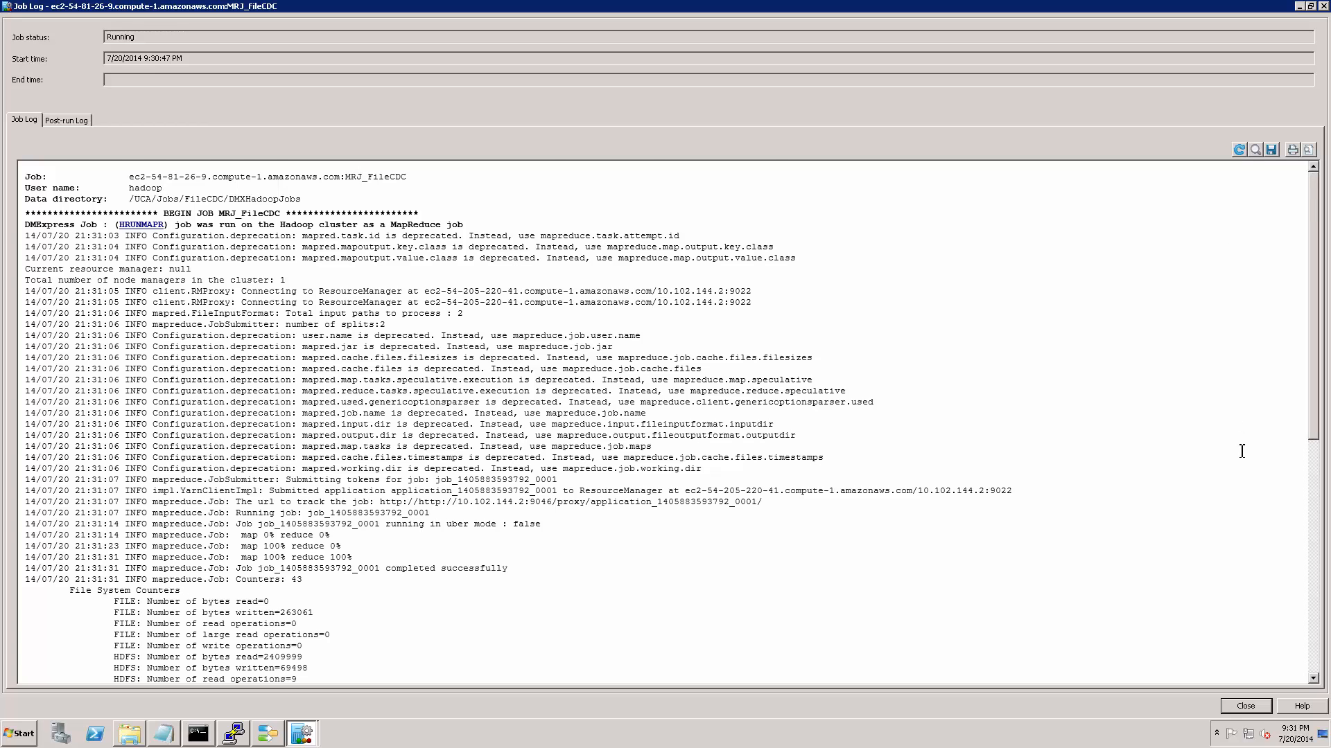
scroll(1242, 452, down, 14)
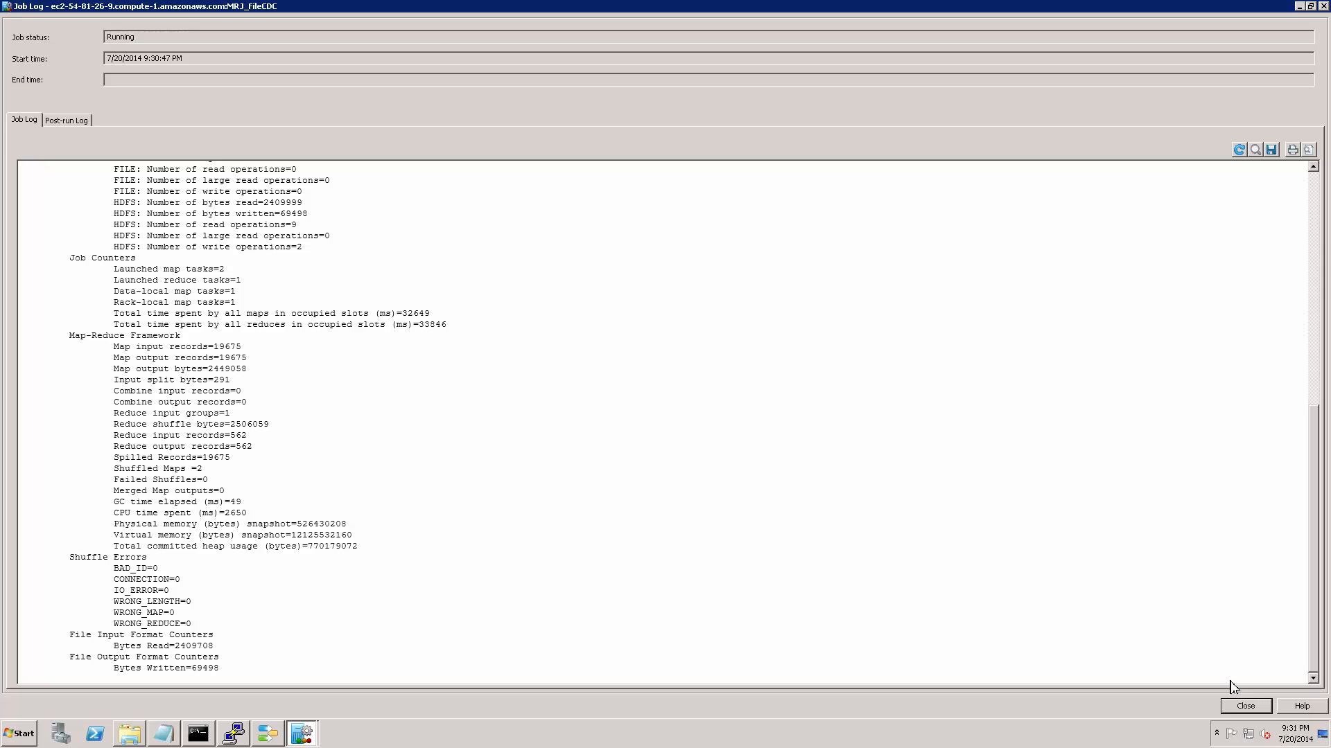
click(1239, 704)
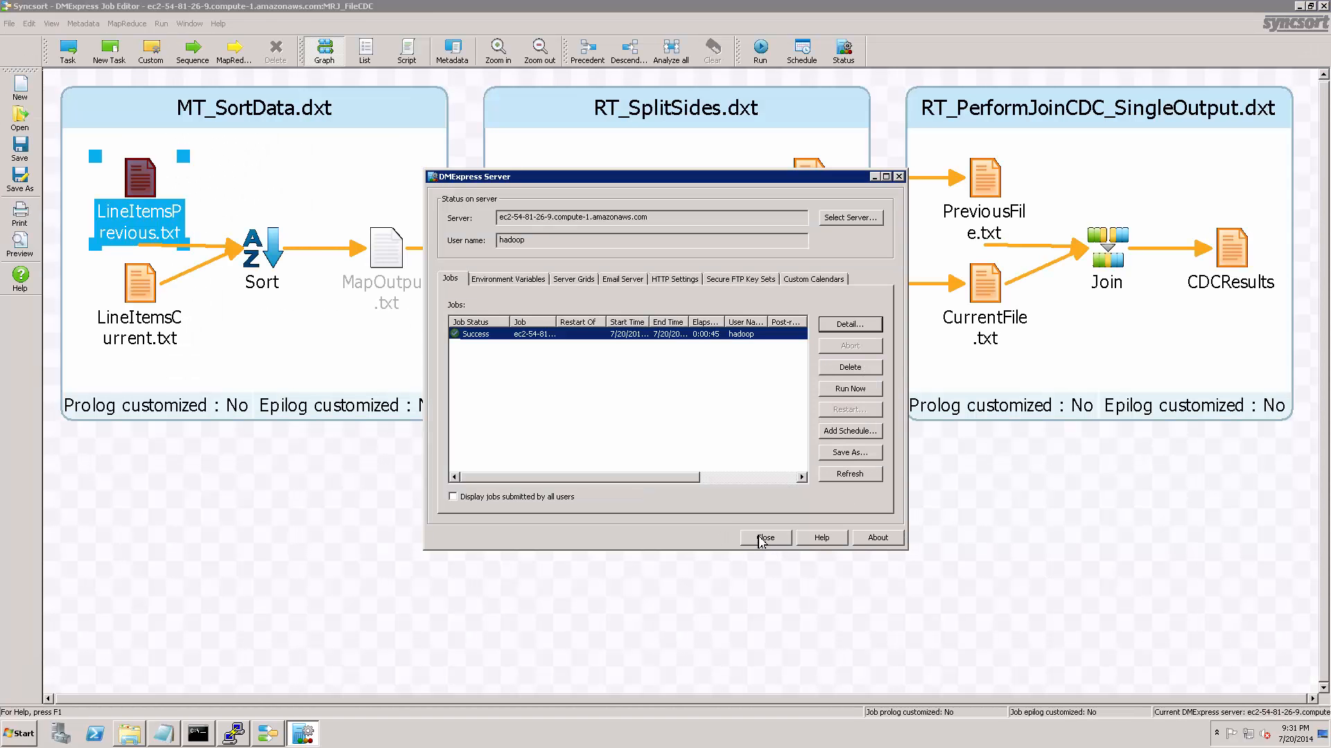
click(762, 538)
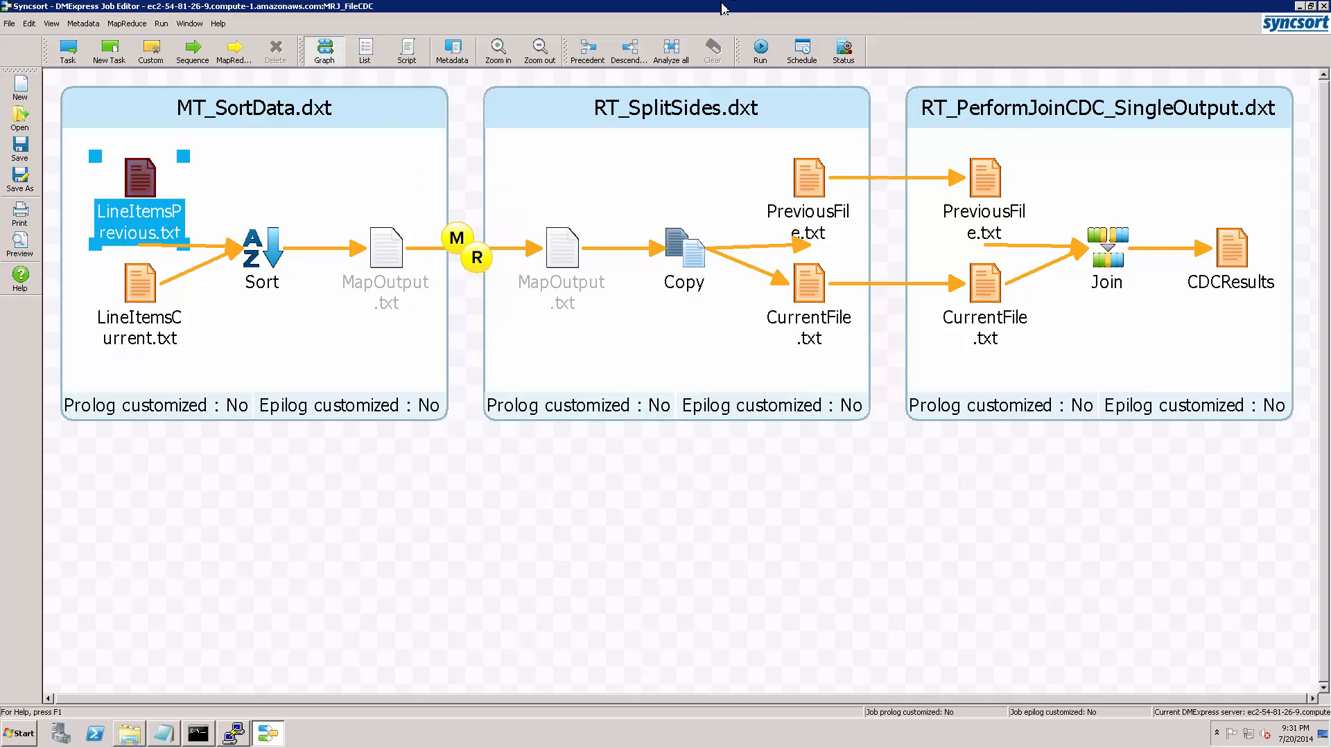
- Switch to the cluster's hadoop terminal session, clear it and list the HDFS home directory with hadoop fs -ls
mouse_move(663, 7)
click(858, 10)
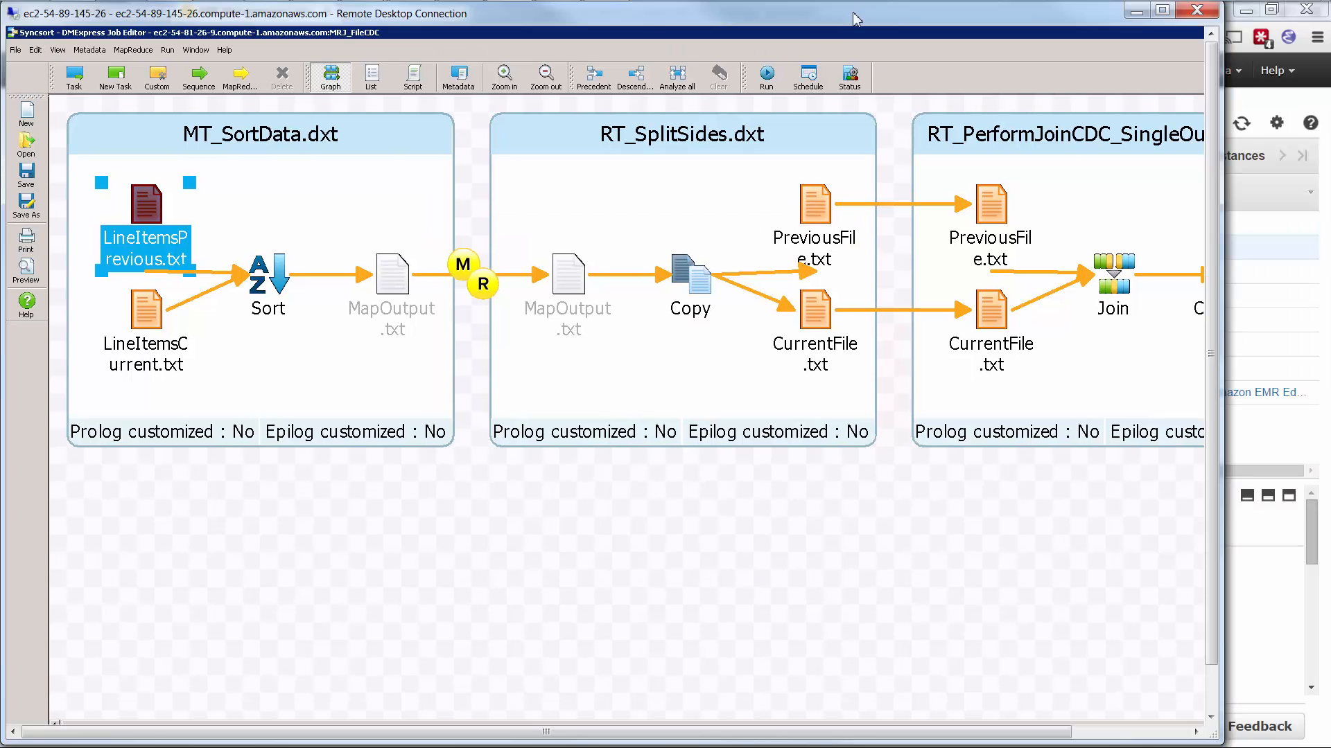
mouse_move(560, 1)
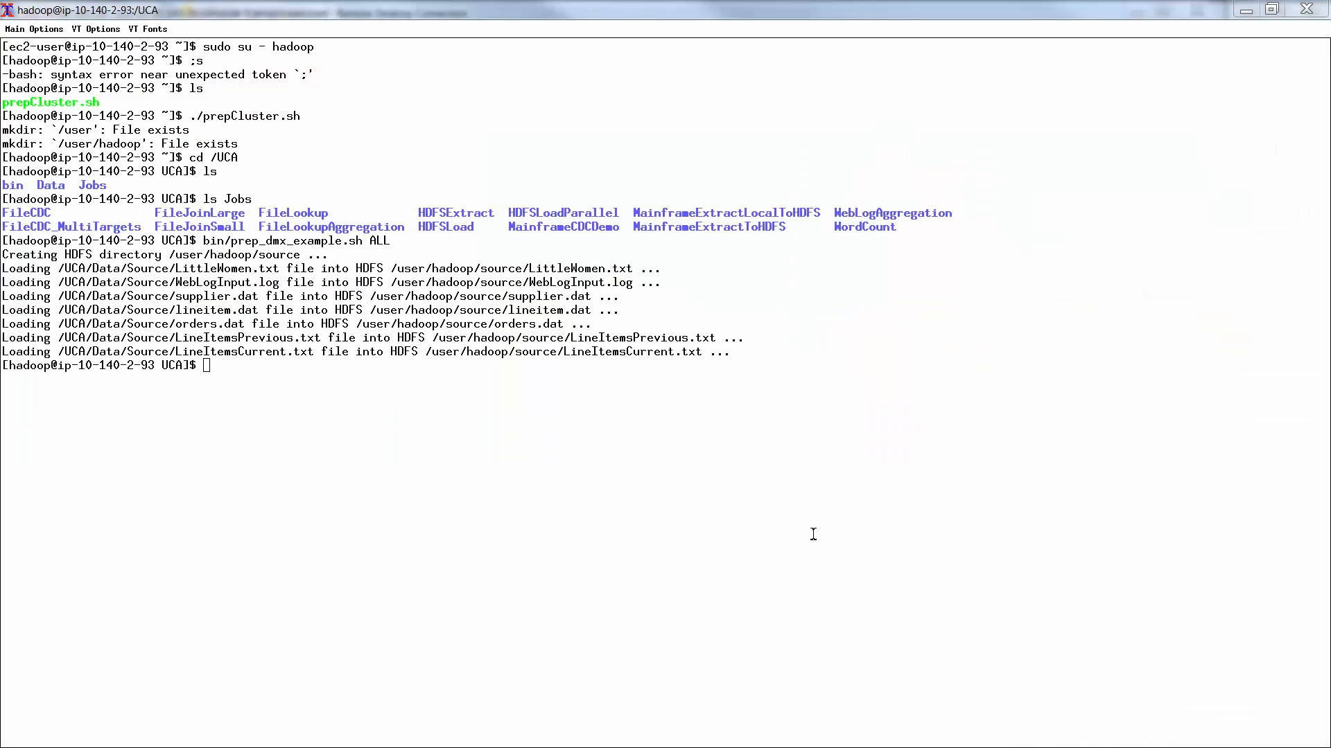
click(615, 462)
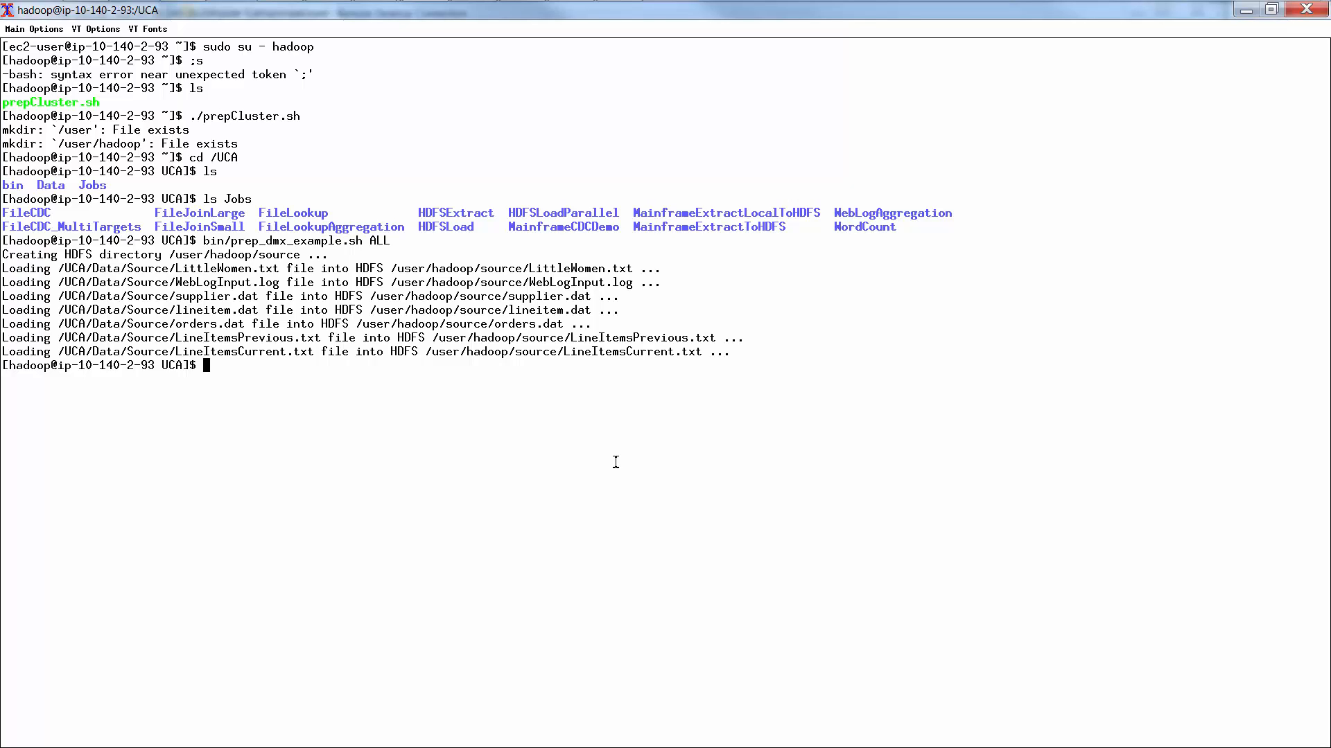
key(ctrl+l)
text(hadoop fs -ls)
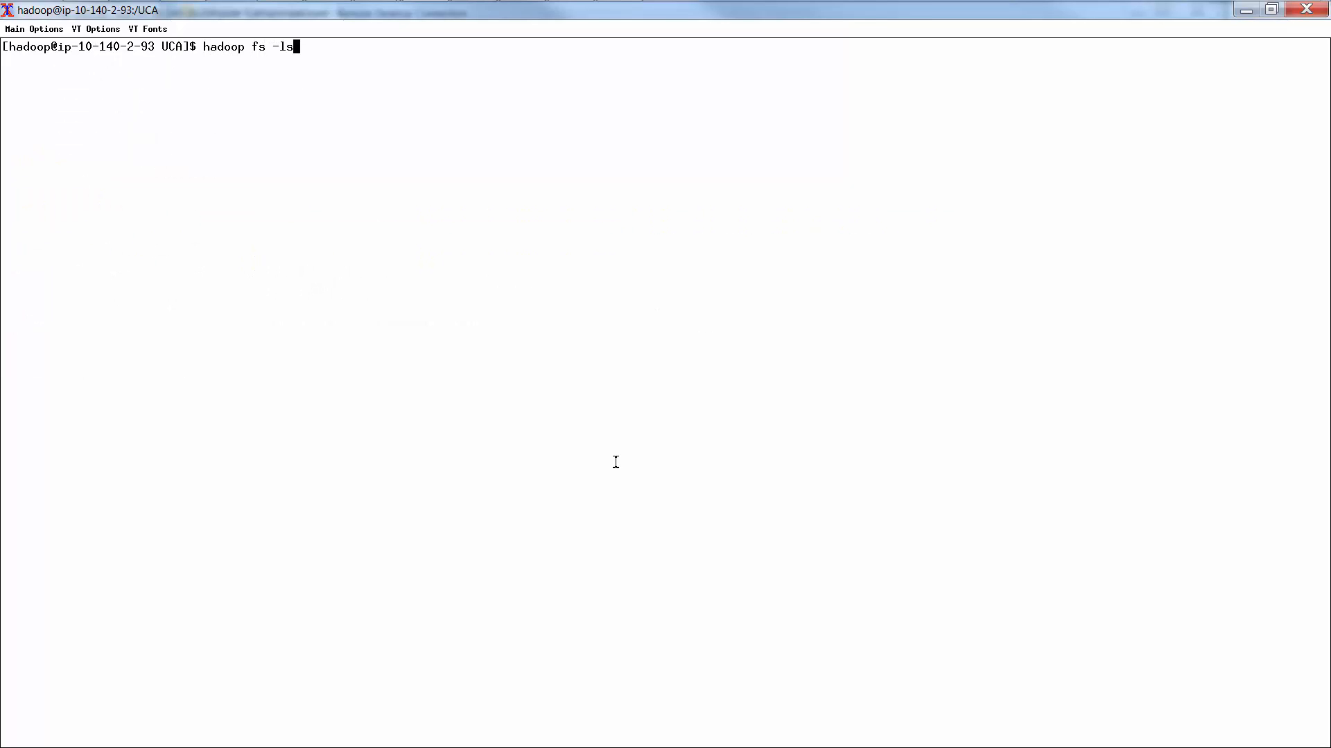
key(Return)
- List the contents of the HDFS target directory and its CDCResults subdirectory
key(Up)
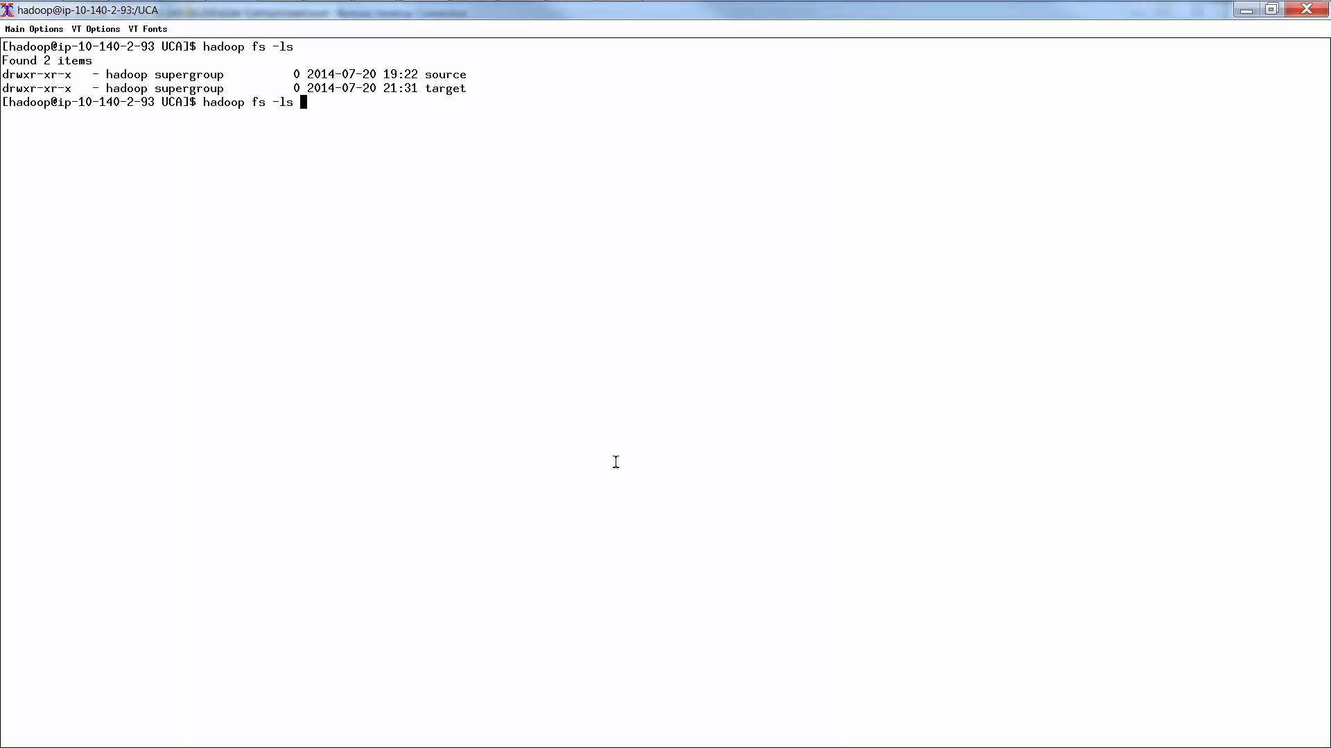
text(target)
key(Return)
key(Up)
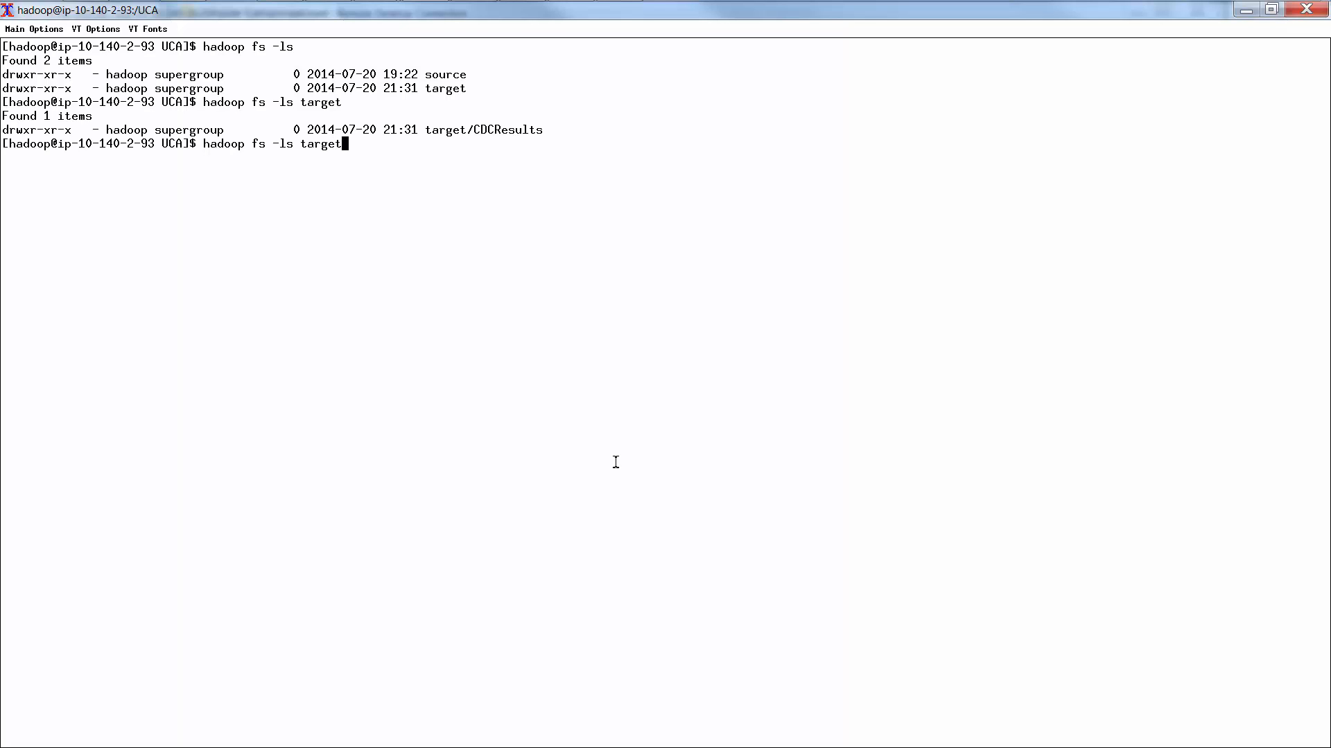
text(/CDCR)
text(esults)
key(Return)
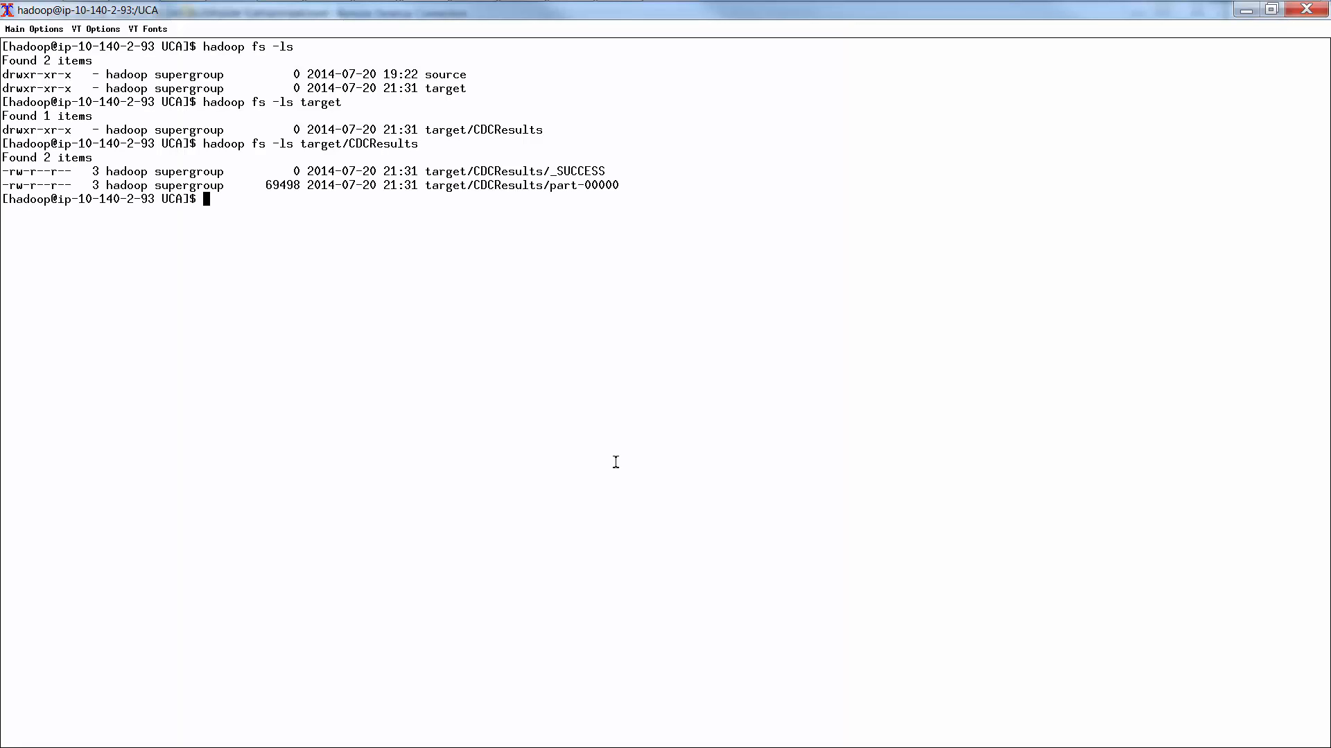
- Display the job output with hadoop fs -cat target/CDCResults/part* piped into less -SiX, then quit the pager
key(Up)
key(ctrl+Left)
key(ctrl+Left)
key(ctrl+Left)
key(Right)
key(Right)
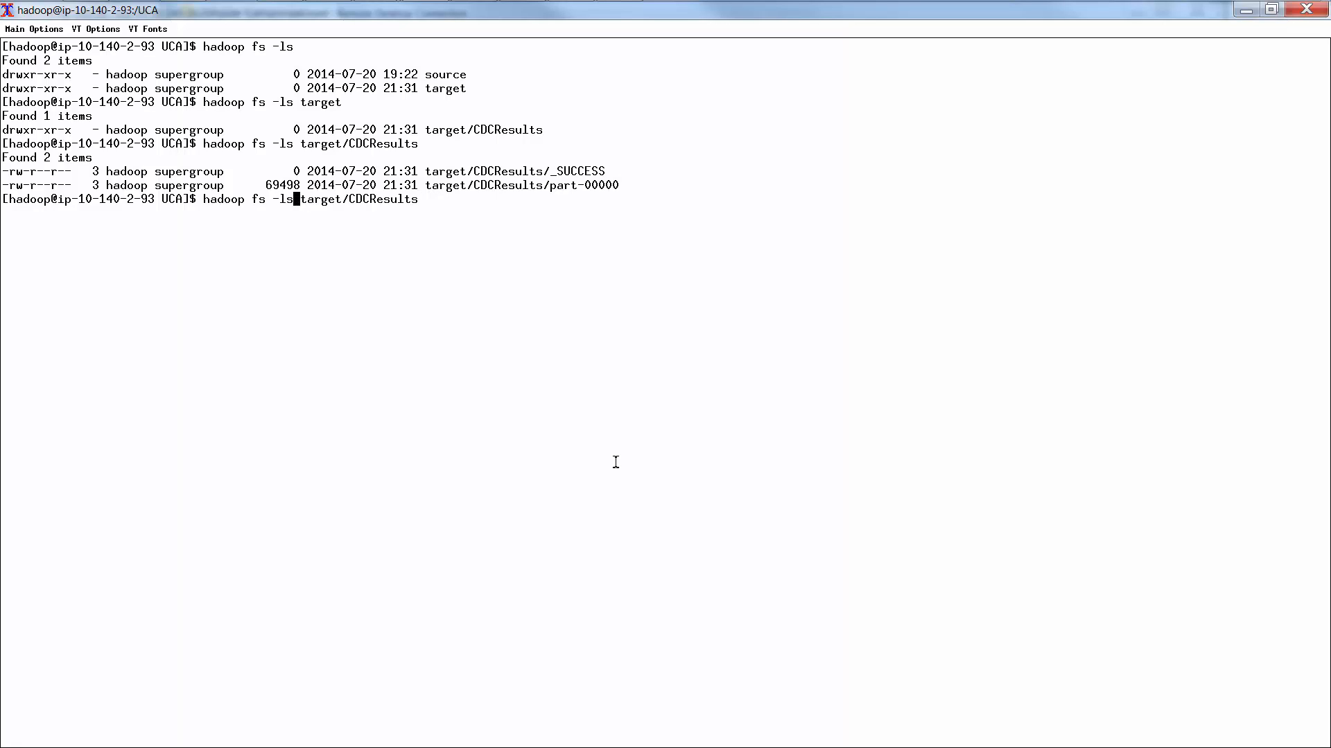
key(BackSpace)
key(BackSpace)
text(cat)
key(End)
text(/part)
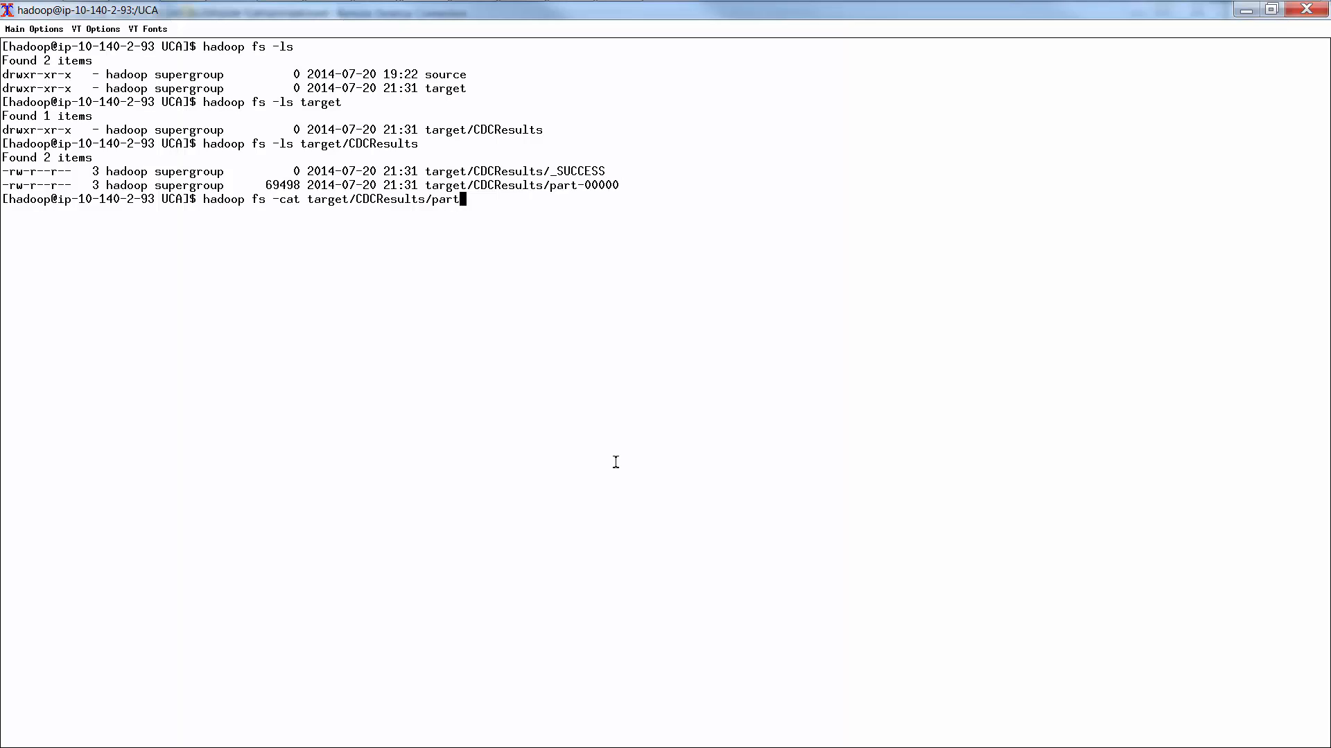
text(*|leess -SiX)
key(Return)
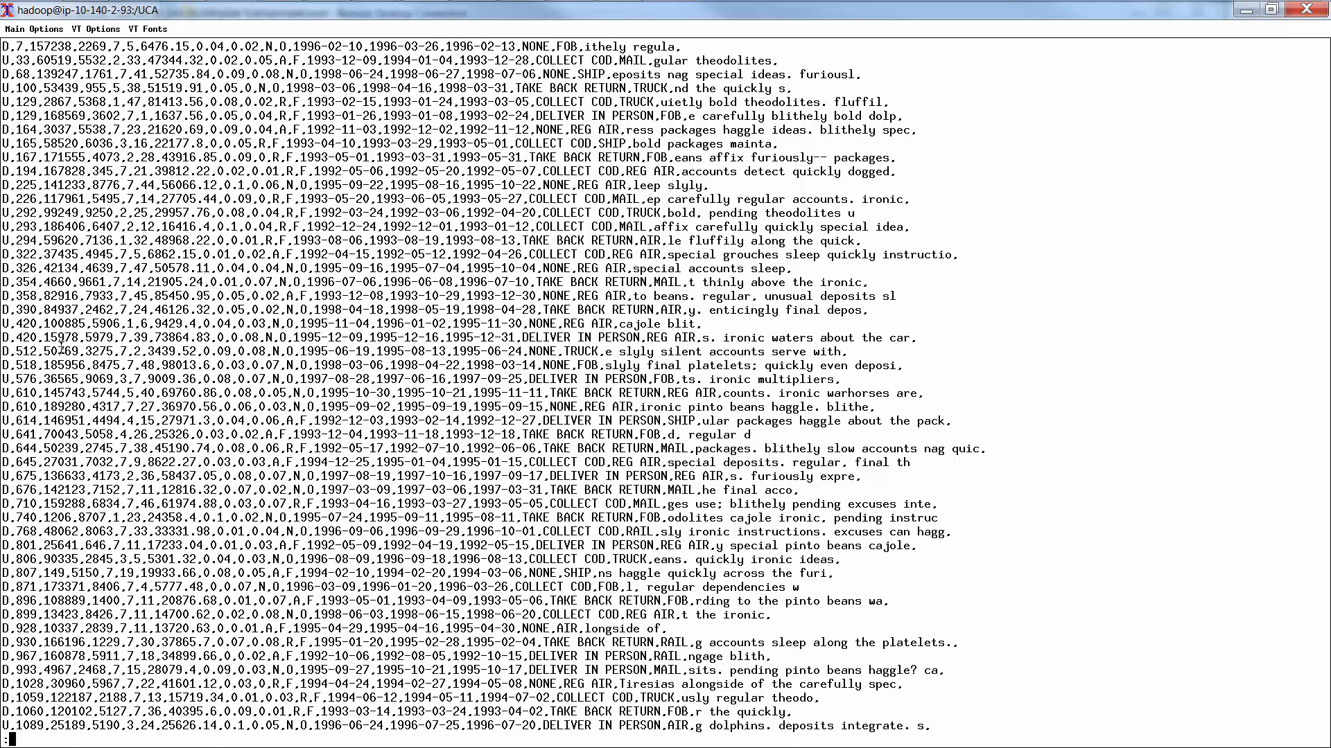
key(q)
- Print the terminal's working directory with pwd, then clear the screen
key(Return)
key(Return)
key(Return)
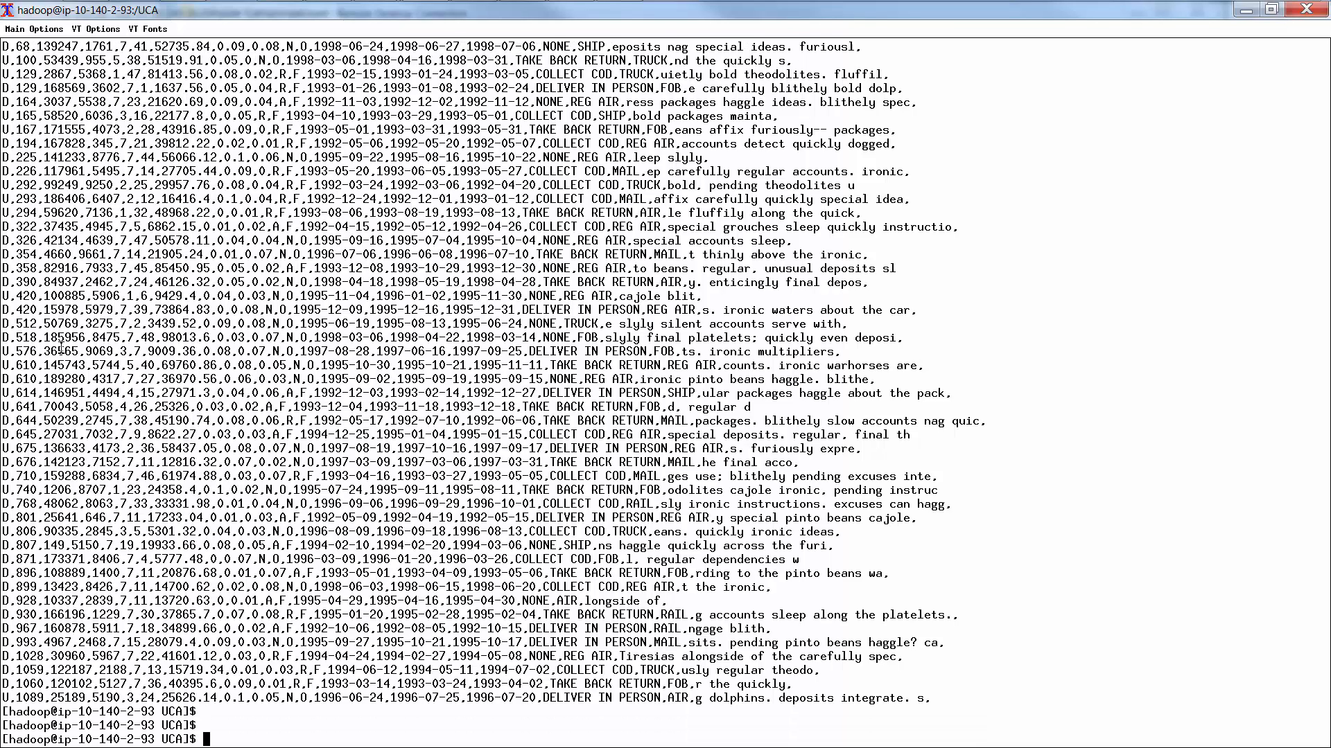
text(pwd)
key(Return)
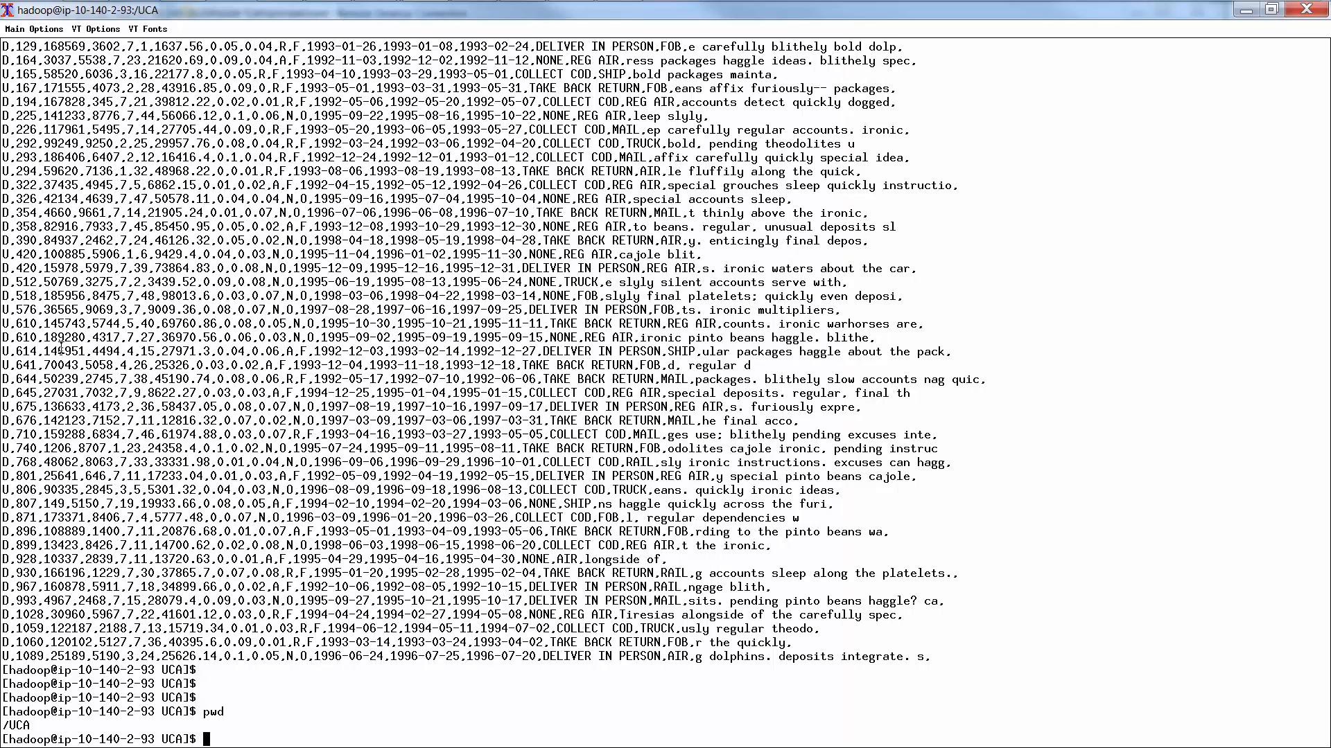
key(ctrl+l)
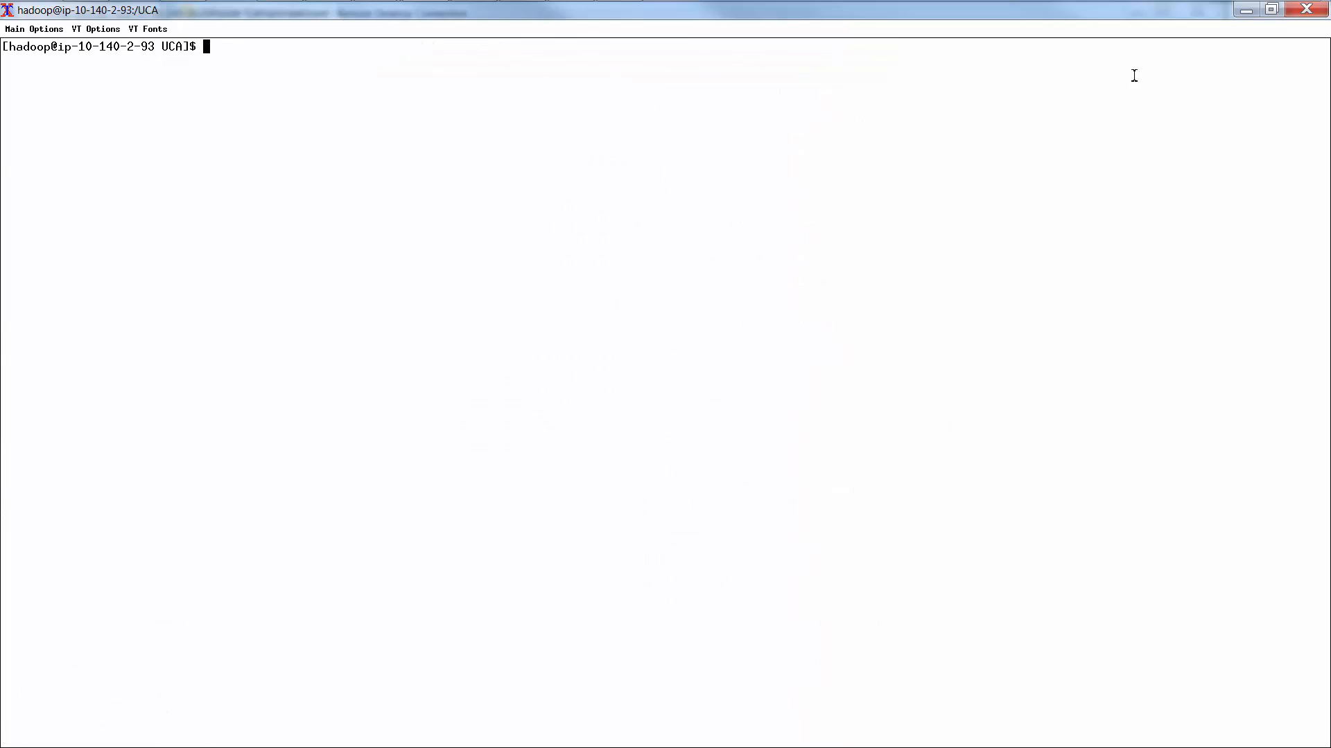
- Restore the terminal to a smaller window and return to the DMExpress Job Editor in the full-screen remote desktop session
click(1271, 9)
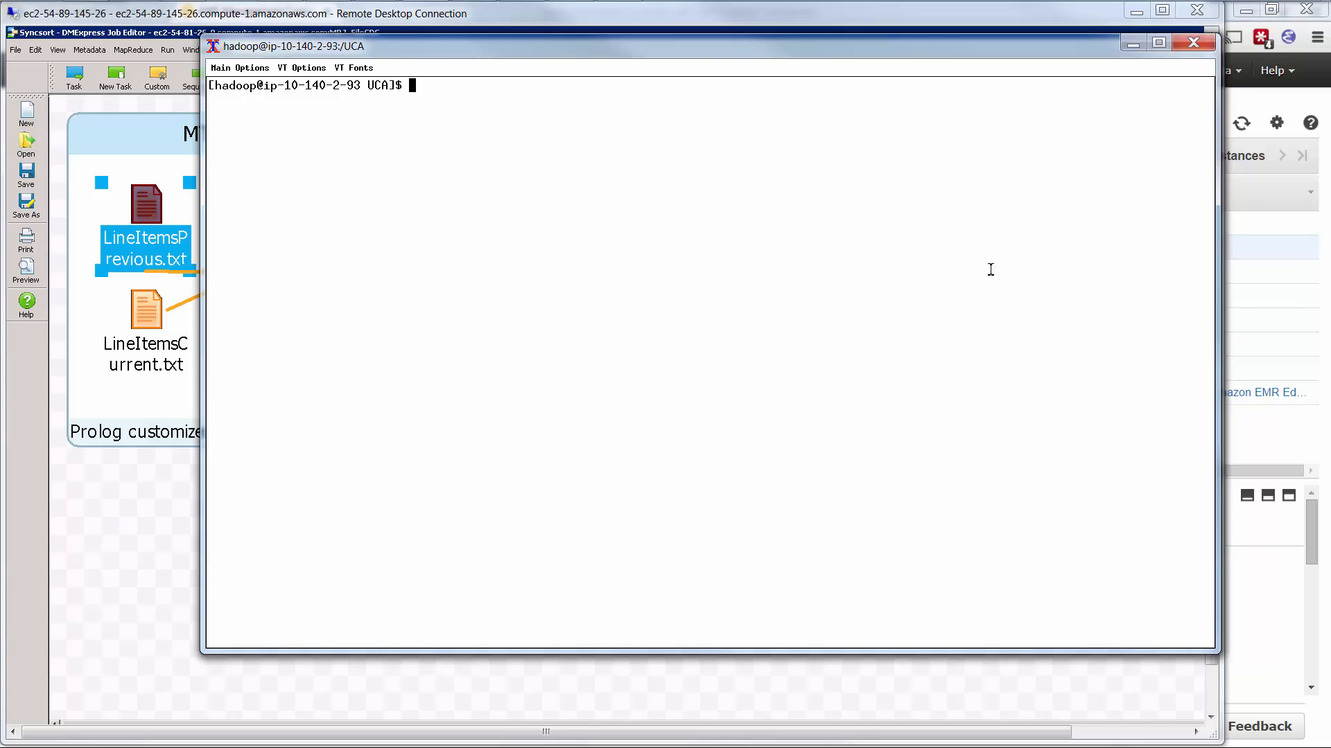
click(115, 604)
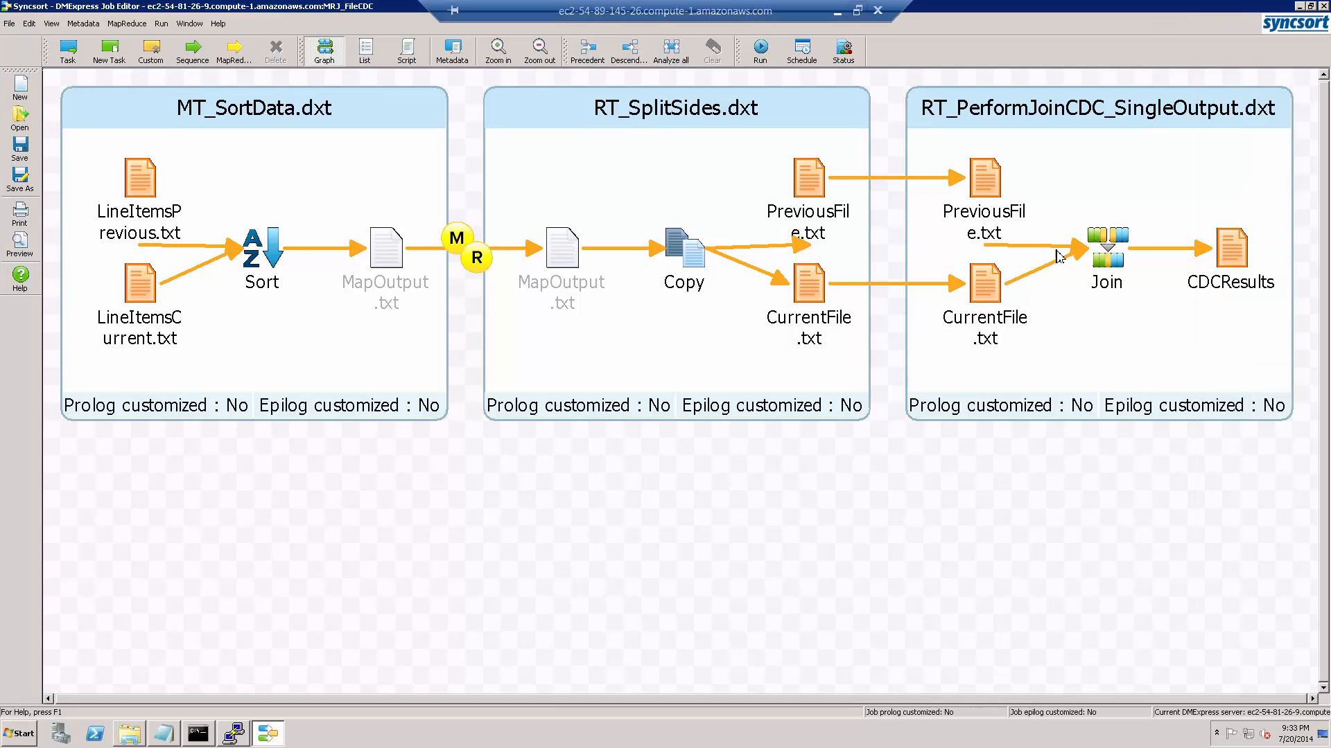
click(1162, 11)
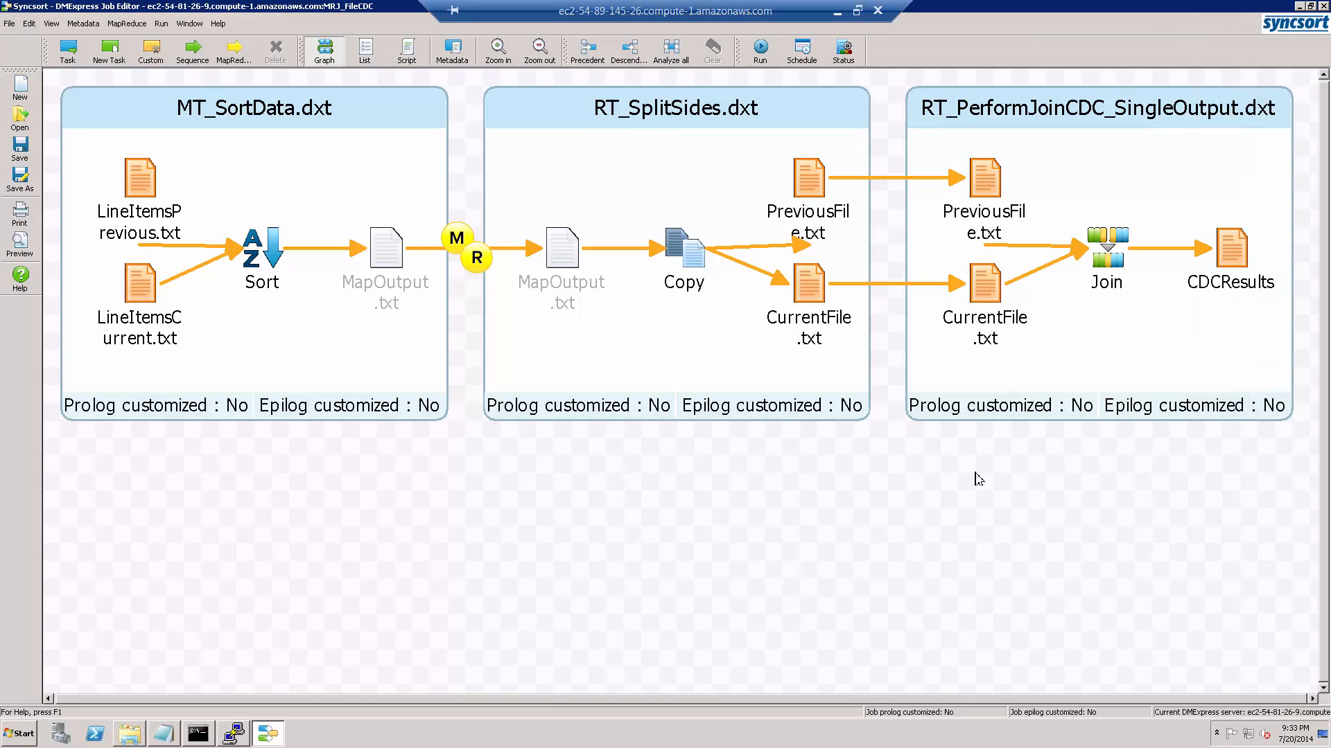